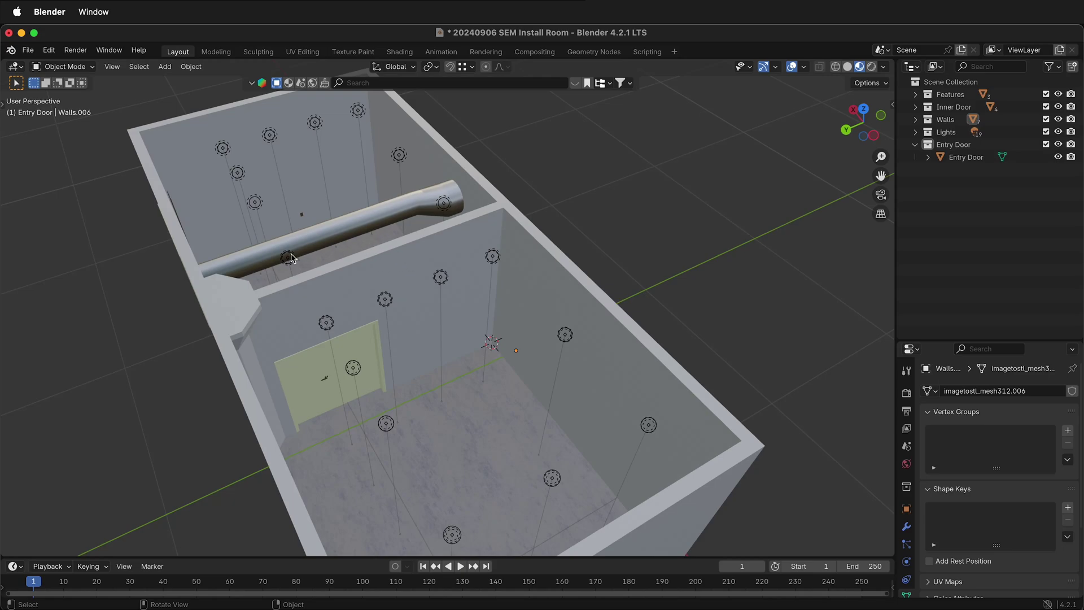
Untick Dim image in fSpy so the room photo shows at full brightness
{"action": "middle_click_drag", "start_coordinate": [419, 199], "coordinate": [466, 222]}
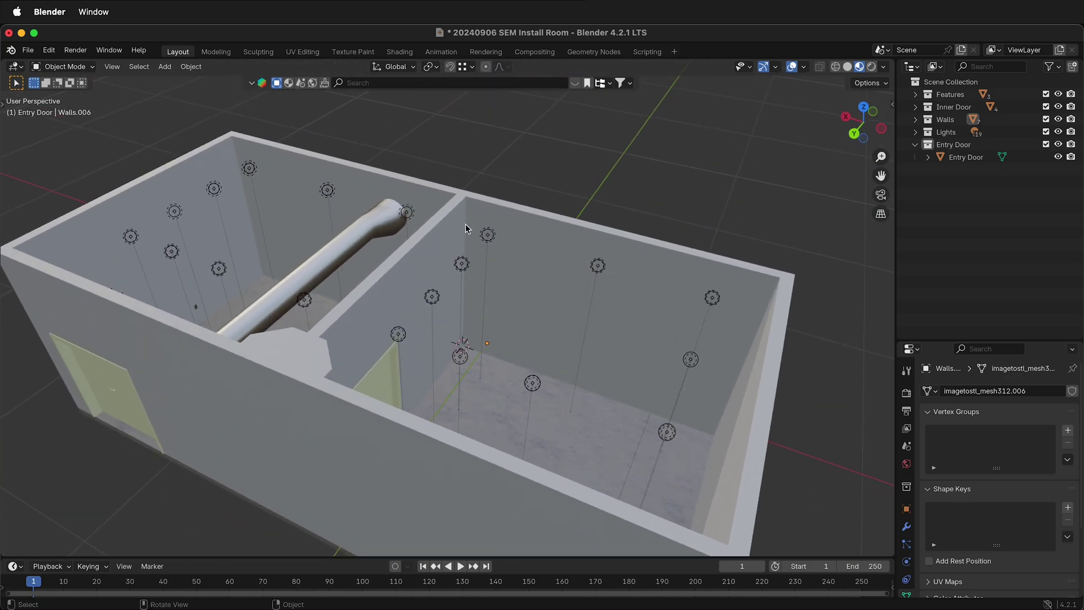
{"action": "key", "text": "super+Tab"}
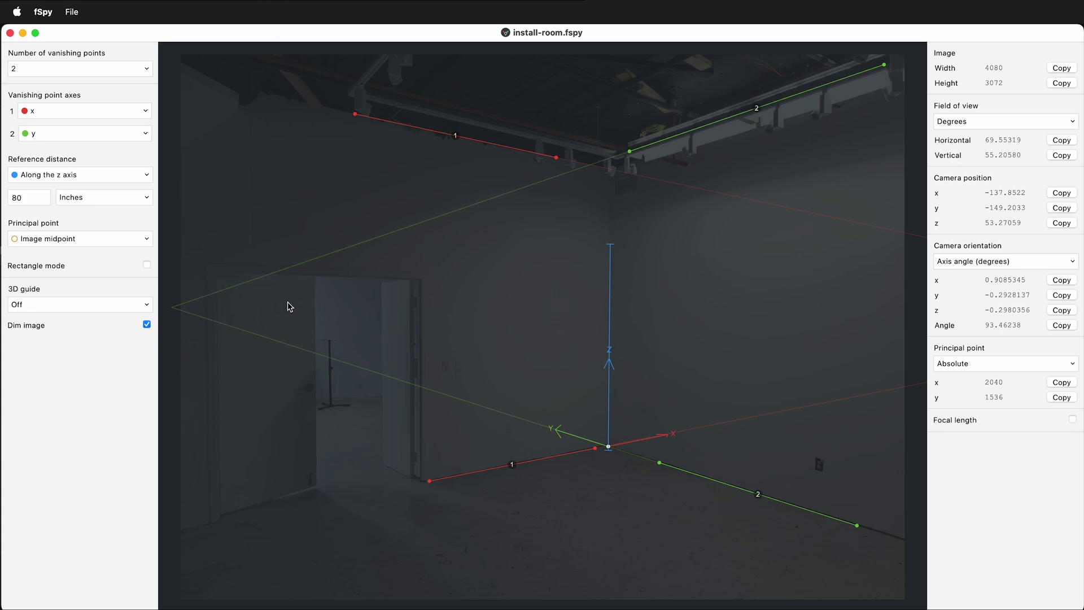
{"action": "left_click", "coordinate": [147, 324]}
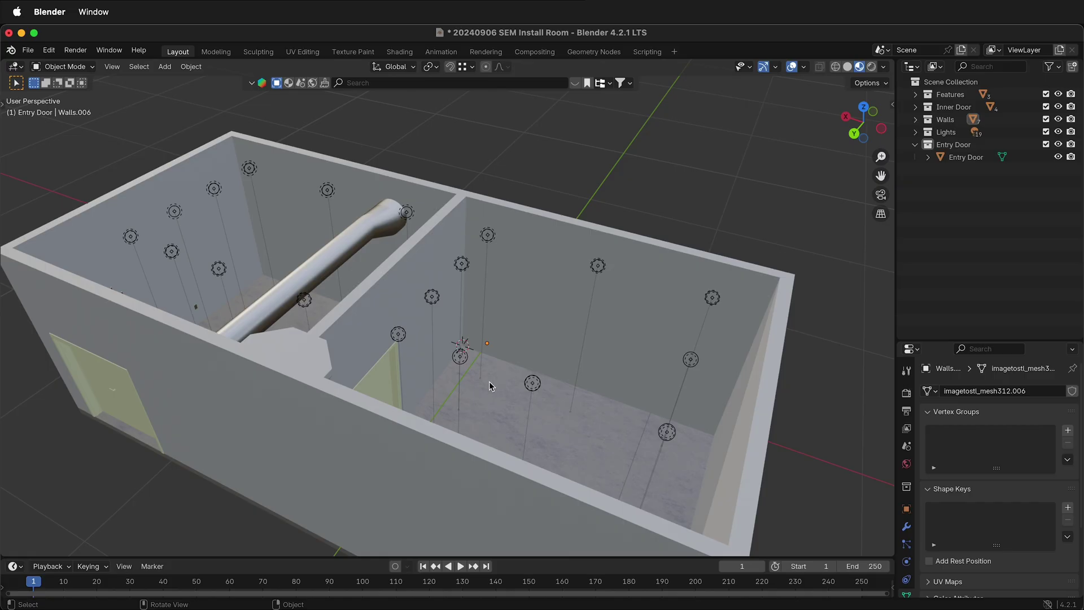
Import install-room.fspy through File > Import > fSpy to add the matched camera
{"action": "middle_click_drag", "start_coordinate": [489, 381], "coordinate": [458, 391]}
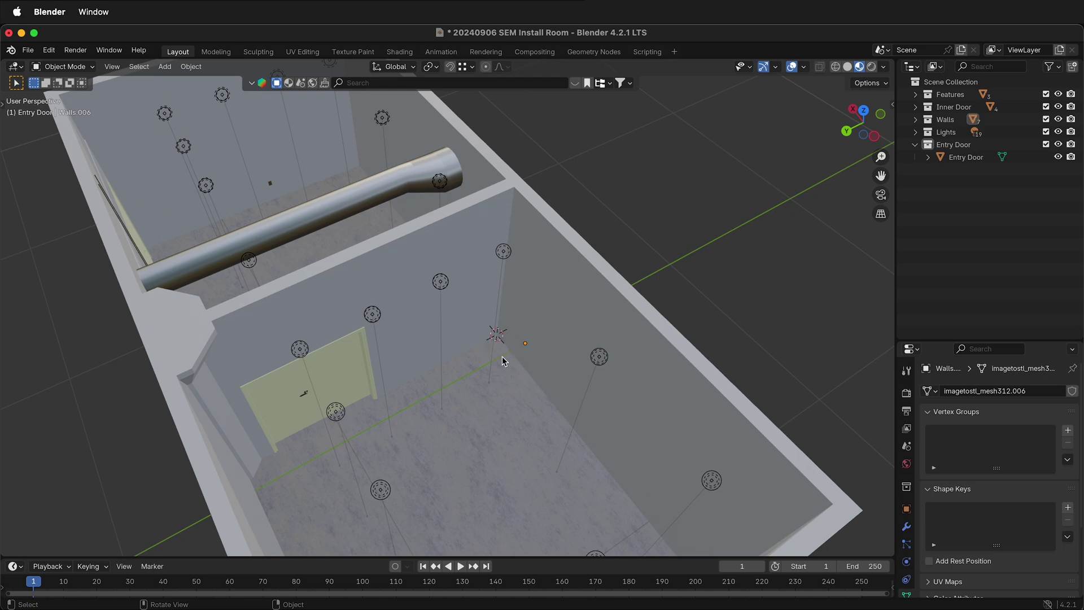
{"action": "left_click", "coordinate": [29, 50]}
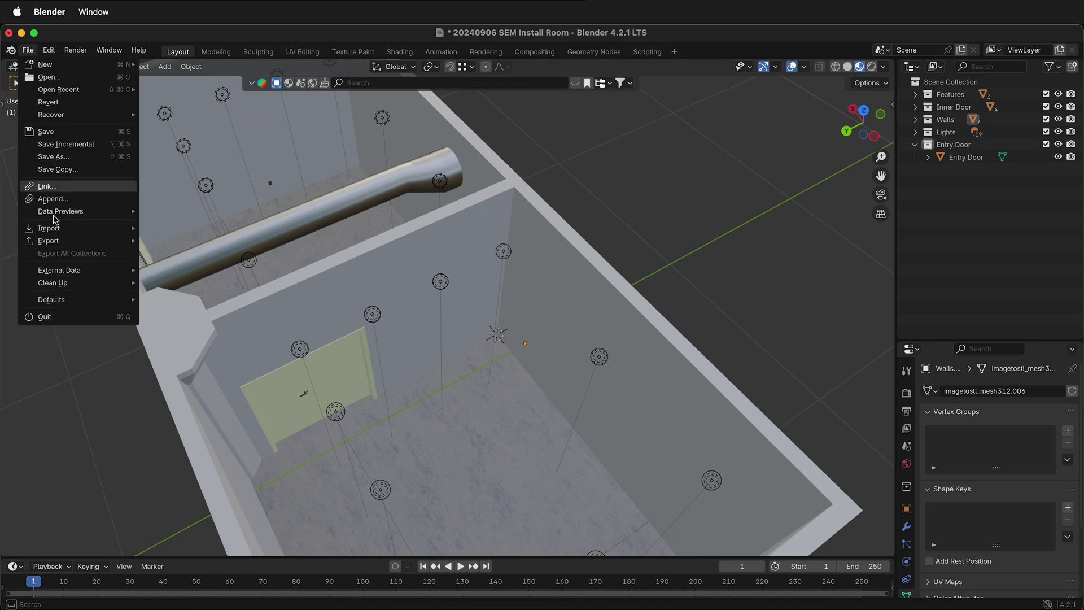
{"action": "mouse_move", "coordinate": [55, 231]}
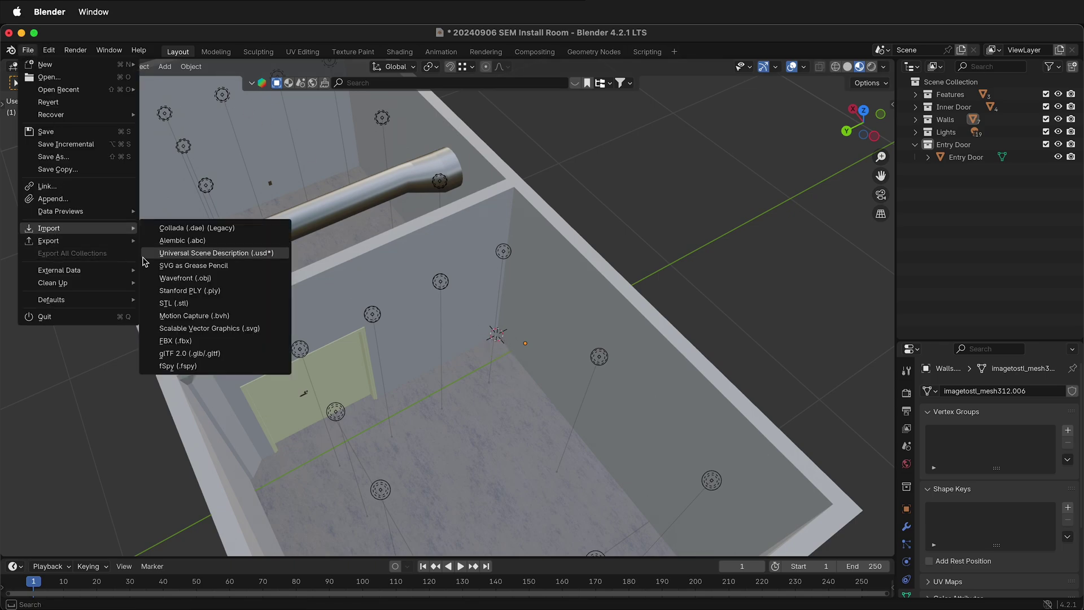
{"action": "left_click", "coordinate": [195, 367]}
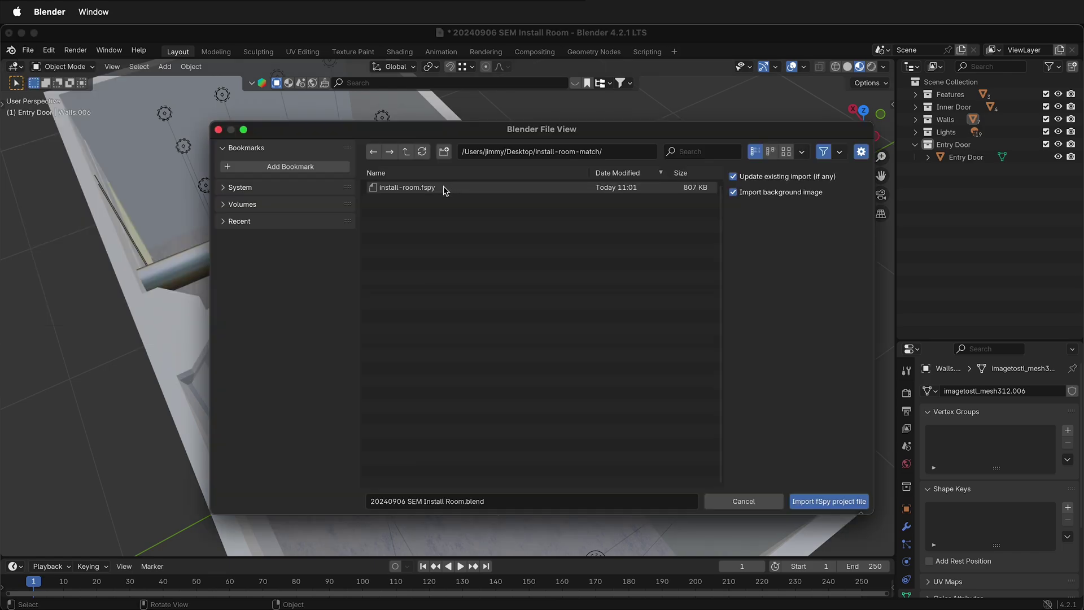
{"action": "left_click", "coordinate": [443, 187]}
{"action": "left_click", "coordinate": [828, 501]}
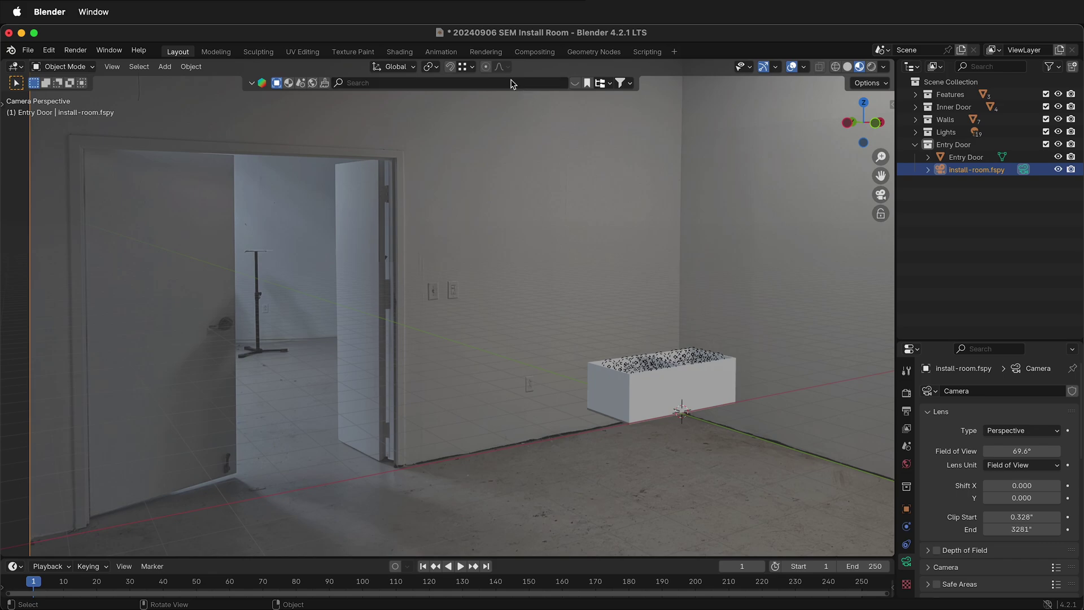
Switch the Transform Pivot Point from Median Point to 3D Cursor
{"action": "left_click", "coordinate": [436, 67]}
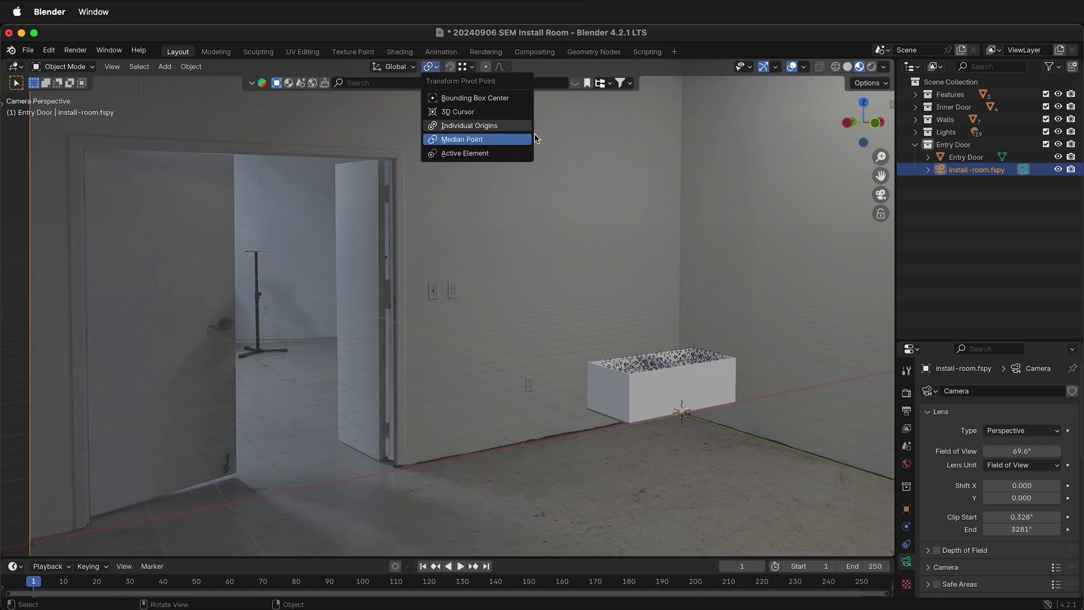
{"action": "left_click", "coordinate": [451, 113]}
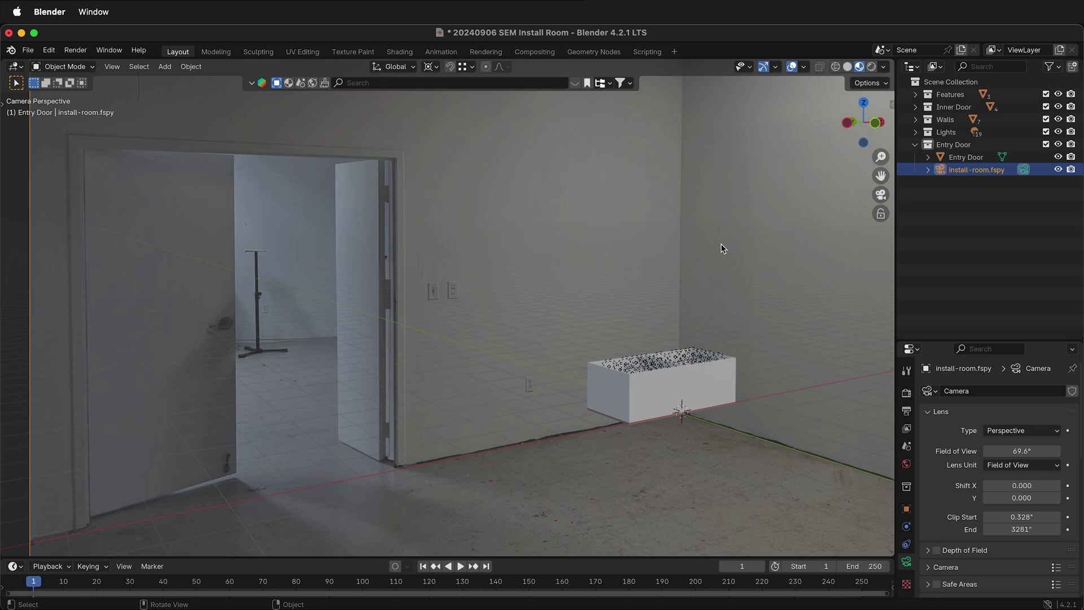
Scale the fSpy camera down around the 3D cursor
{"action": "key", "text": "s"}
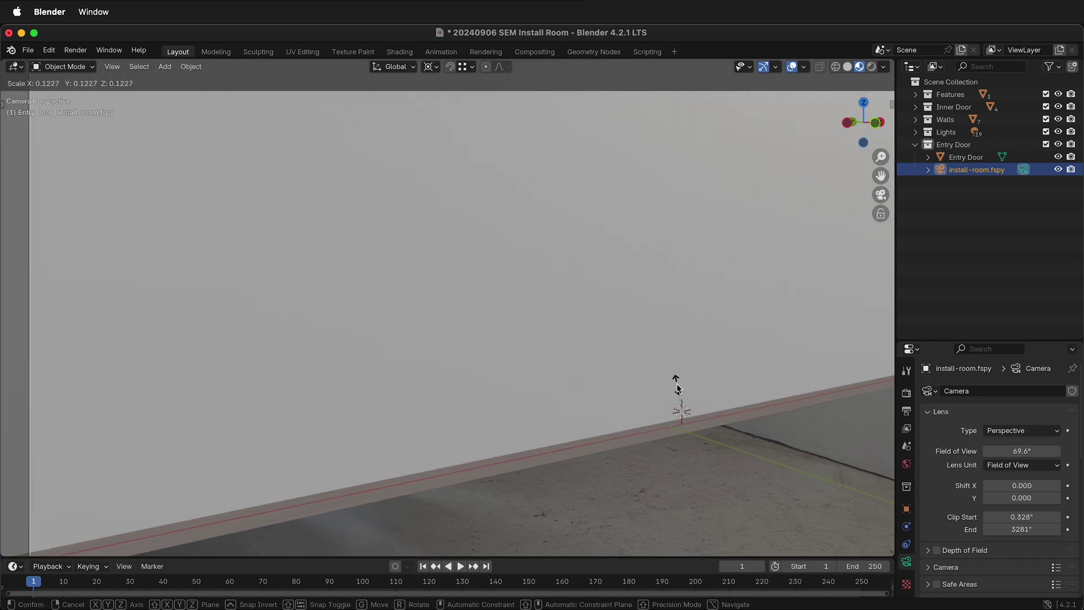
{"action": "left_click", "coordinate": [677, 384]}
{"action": "middle_click_drag", "start_coordinate": [741, 296], "coordinate": [748, 357]}
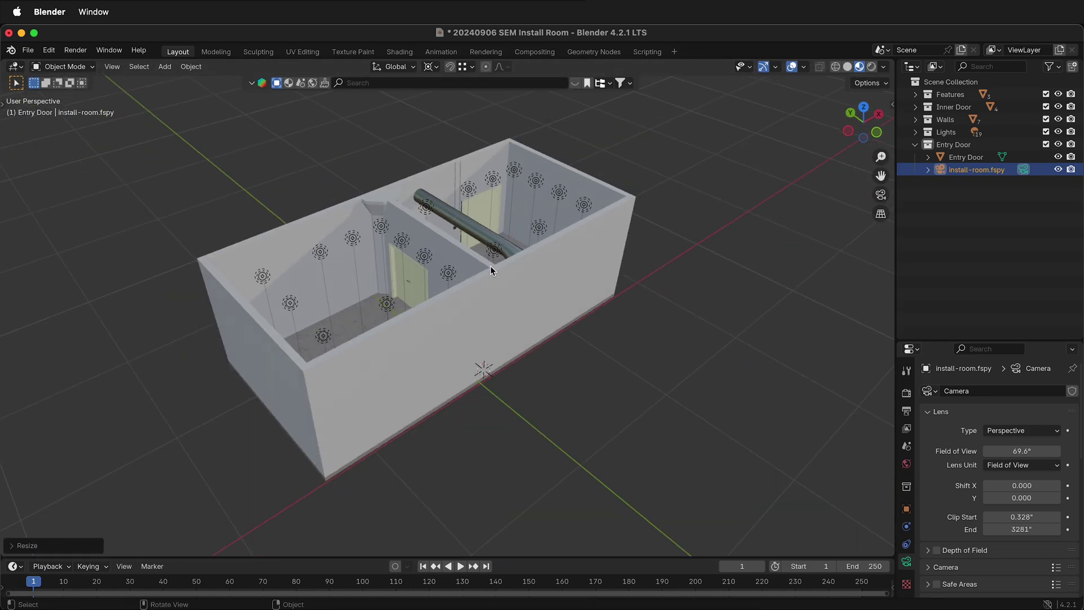
{"action": "scroll", "coordinate": [494, 279], "scroll_direction": "down", "scroll_amount": 6}
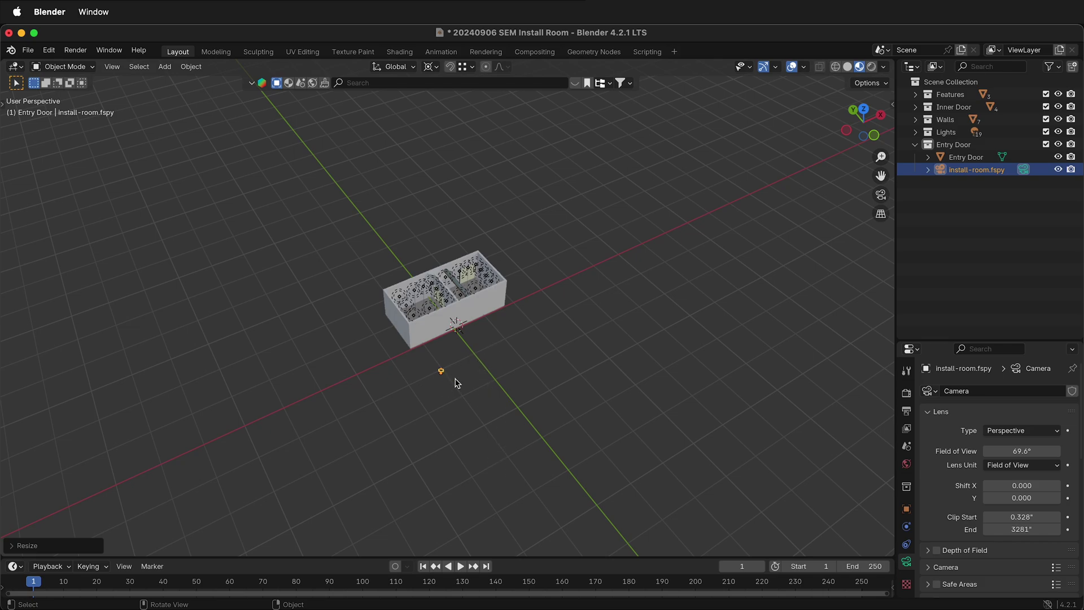
{"action": "scroll", "coordinate": [434, 360], "scroll_direction": "up", "scroll_amount": 2}
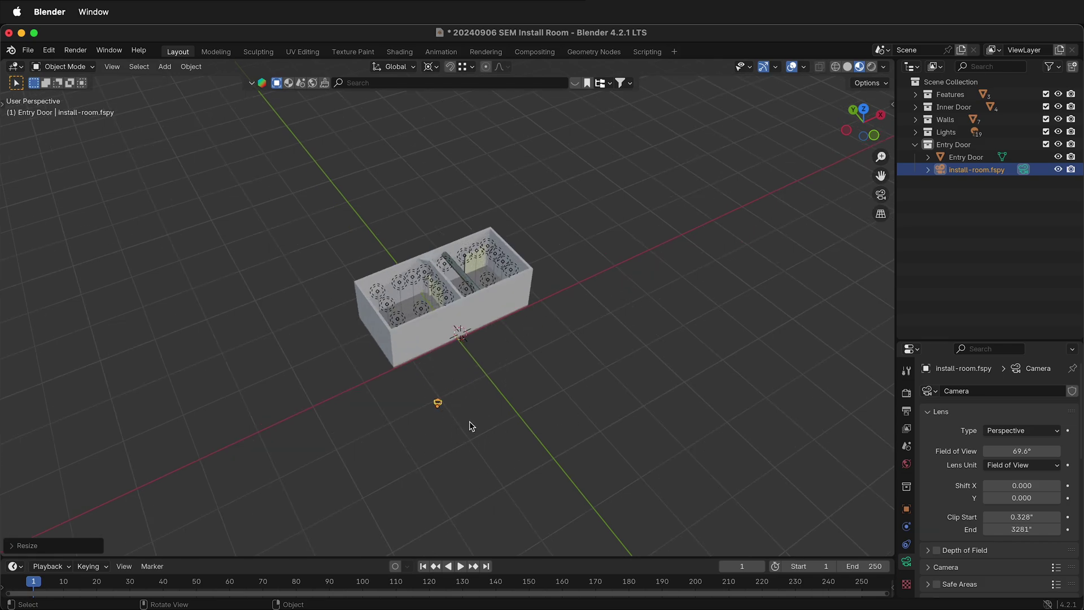
Rotate the fSpy camera −90° about global Z so it faces the room model
{"action": "middle_click_drag", "start_coordinate": [464, 404], "coordinate": [545, 404]}
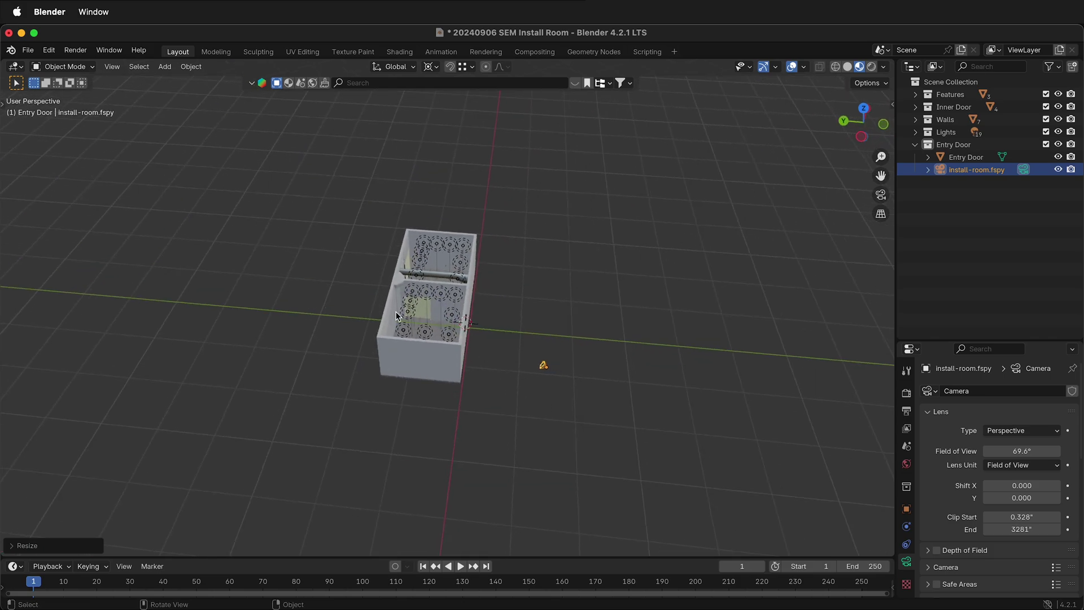
{"action": "middle_click_drag", "start_coordinate": [482, 312], "coordinate": [444, 321]}
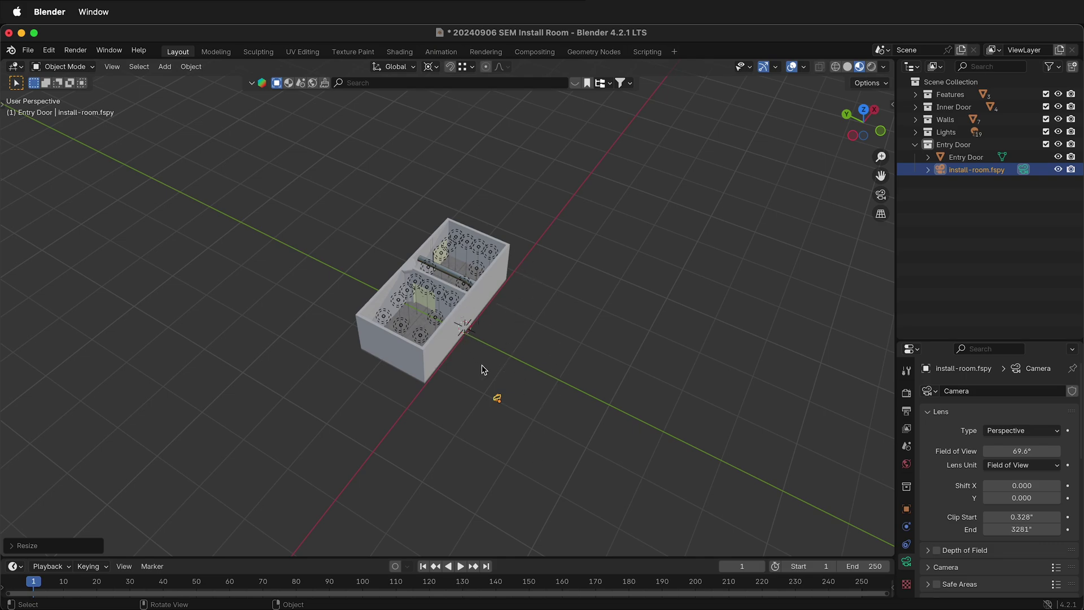
{"action": "key", "text": "r"}
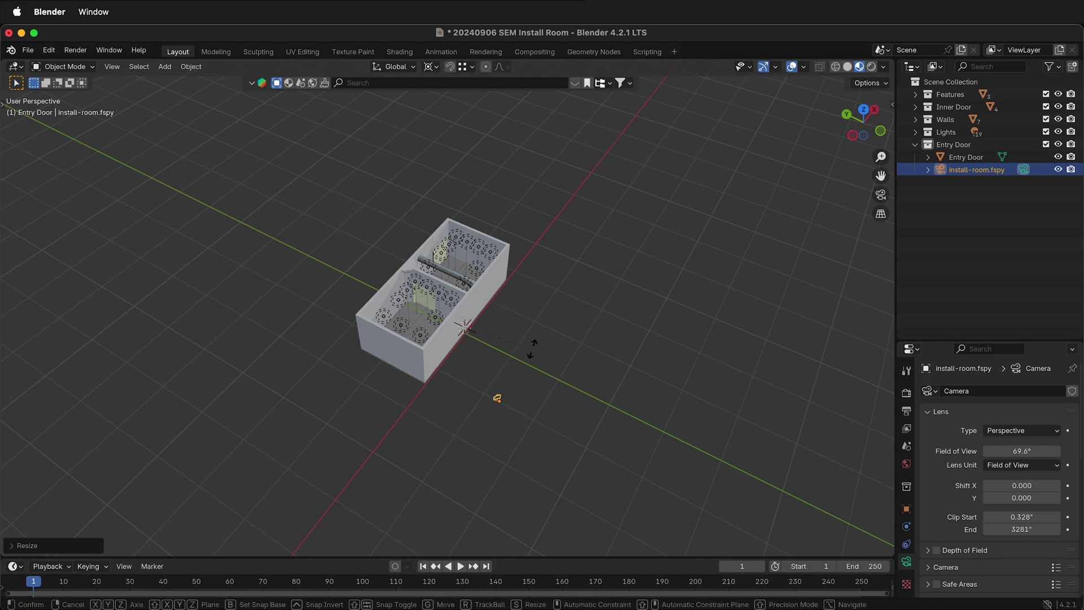
{"action": "type", "text": "z"}
{"action": "type", "text": "-90"}
{"action": "key", "text": "Return"}
{"action": "scroll", "coordinate": [391, 344], "scroll_direction": "up", "scroll_amount": 2}
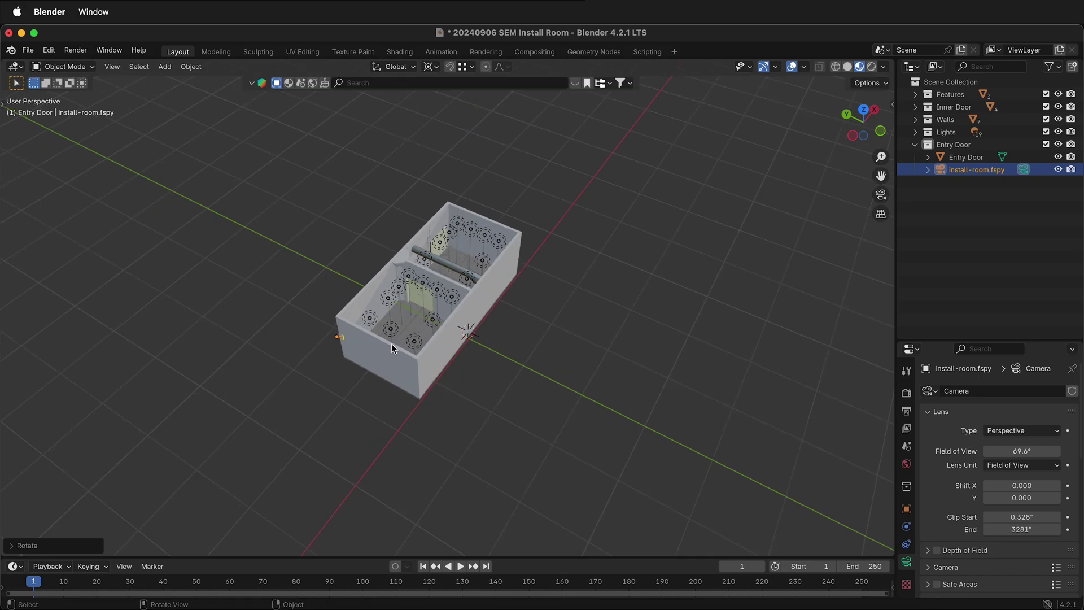
{"action": "scroll", "coordinate": [387, 349], "scroll_direction": "up", "scroll_amount": 1}
{"action": "scroll", "coordinate": [251, 370], "scroll_direction": "up", "scroll_amount": 1}
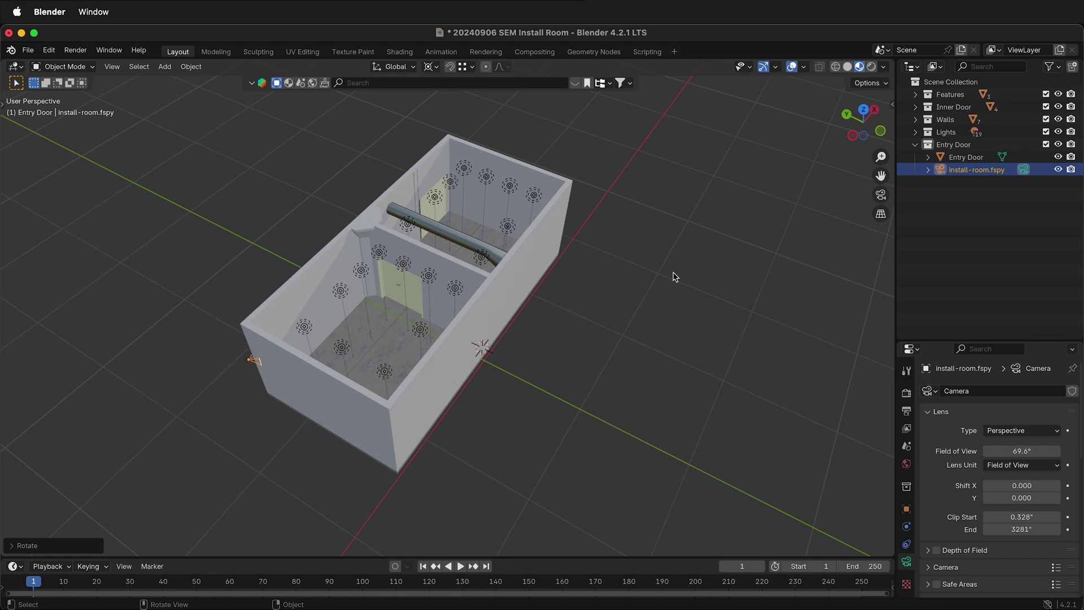
Look through the fSpy camera and set the background image Depth to Front
{"action": "left_click", "coordinate": [881, 195]}
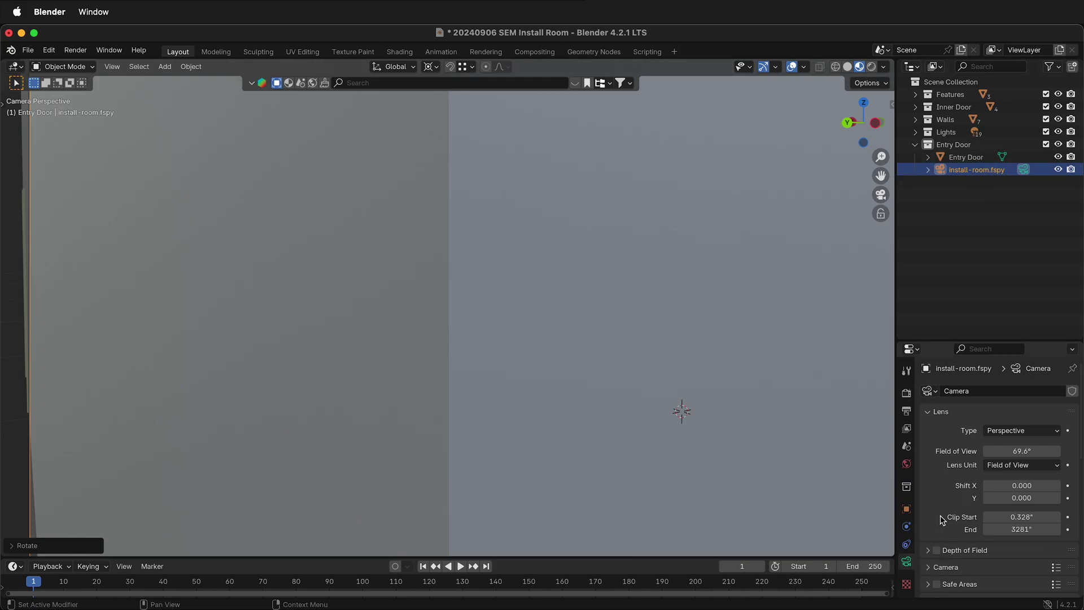
{"action": "scroll", "coordinate": [937, 508], "scroll_direction": "down", "scroll_amount": 6}
{"action": "scroll", "coordinate": [930, 459], "scroll_direction": "up", "scroll_amount": 4}
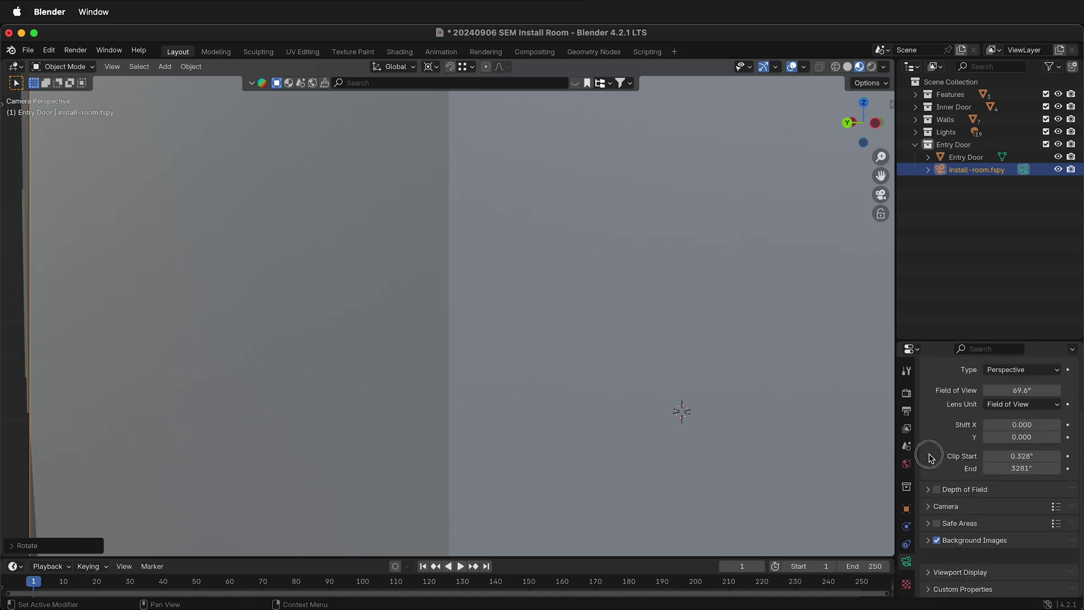
{"action": "scroll", "coordinate": [949, 548], "scroll_direction": "down", "scroll_amount": 9}
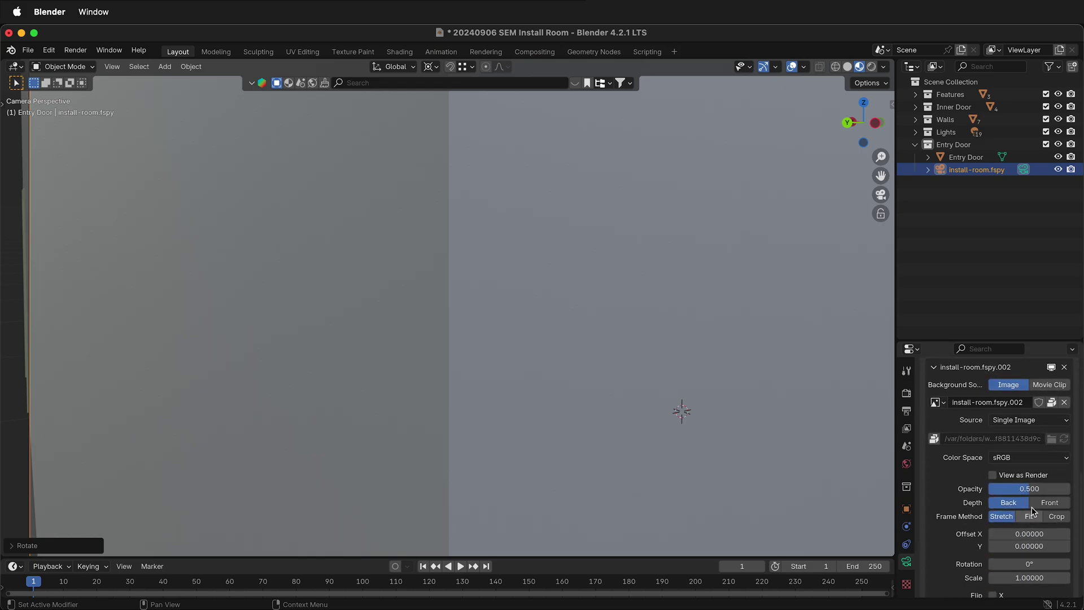
{"action": "left_click", "coordinate": [1056, 503]}
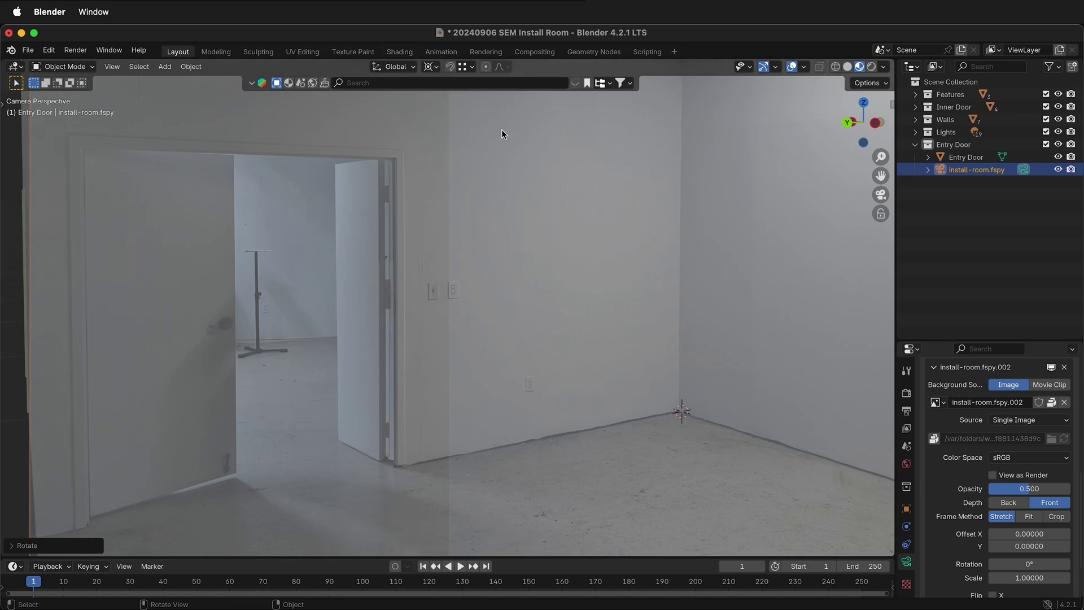
Scale the fSpy camera to 0.8691 and zoom in on the floor corner at the 3D cursor
{"action": "key", "text": "s"}
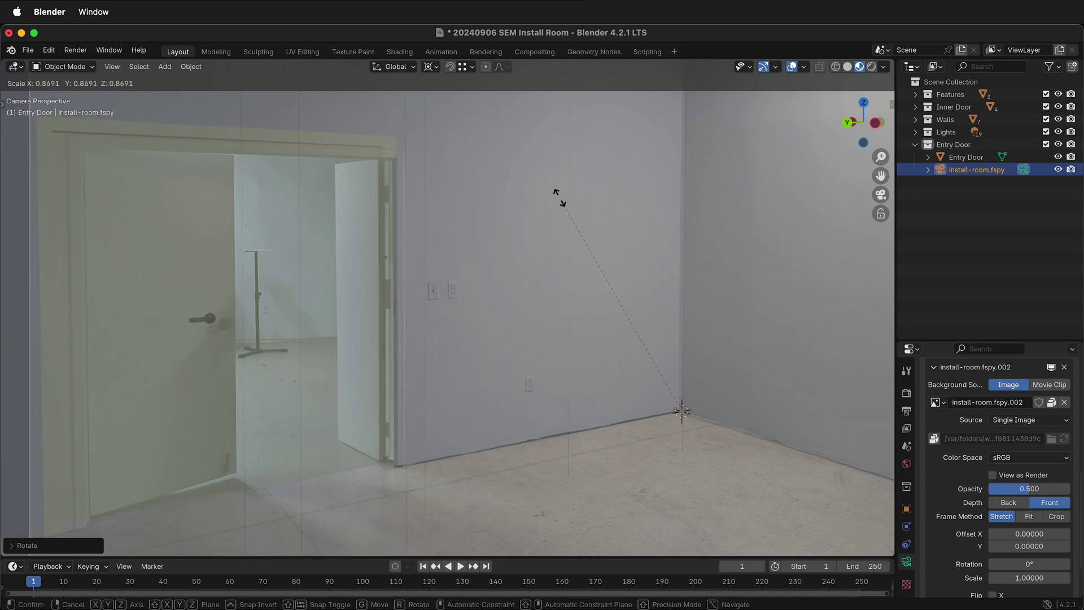
{"action": "left_click", "coordinate": [556, 200]}
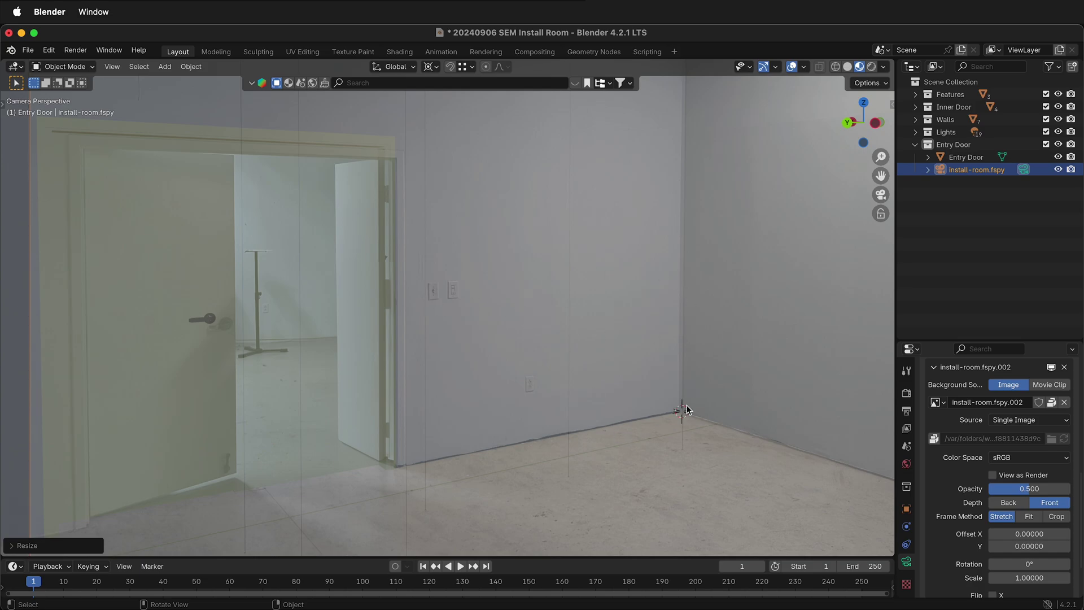
{"action": "scroll", "coordinate": [741, 449], "scroll_direction": "up", "scroll_amount": 2}
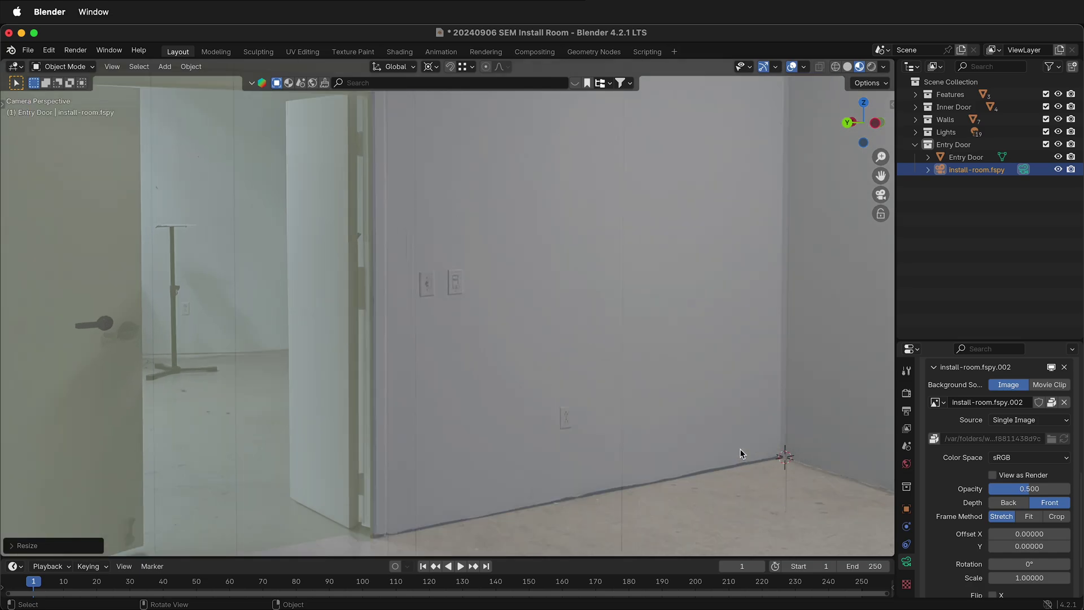
{"action": "scroll", "coordinate": [791, 439], "scroll_direction": "up", "scroll_amount": 4}
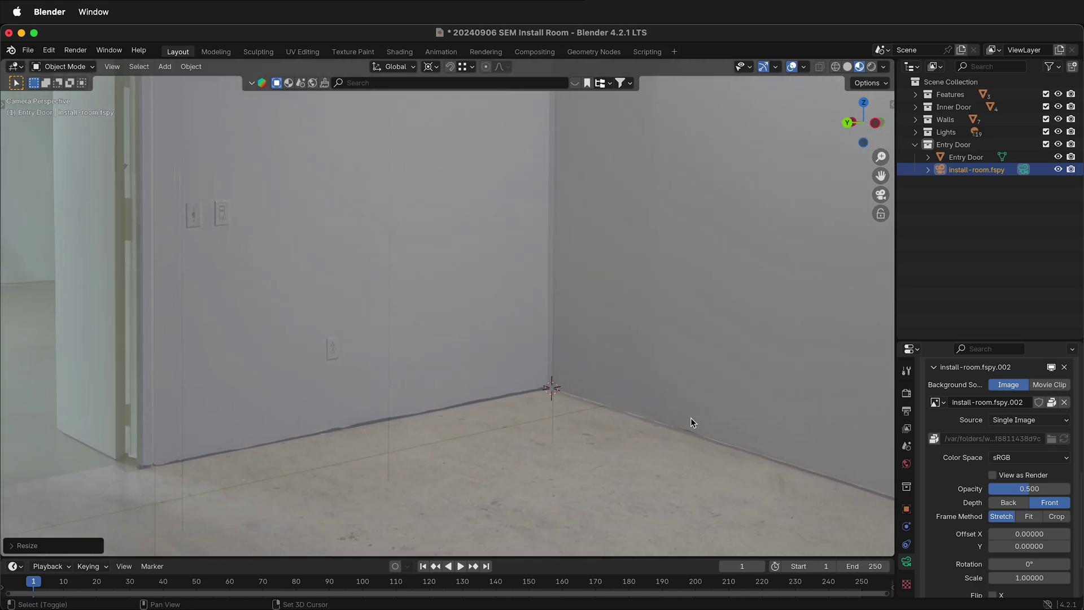
{"action": "middle_click_drag", "start_coordinate": [639, 391], "coordinate": [542, 422], "text": "shift"}
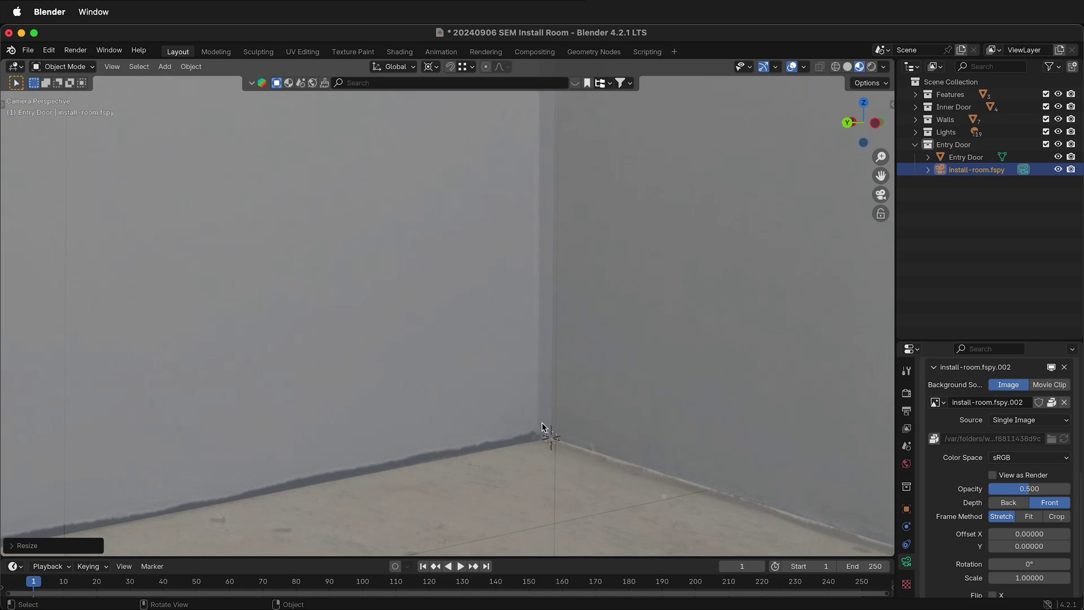
Nudge the fSpy camera along Y, then along Z, until the floor corner meets the cursor
{"action": "key", "text": "g"}
{"action": "key", "text": "y"}
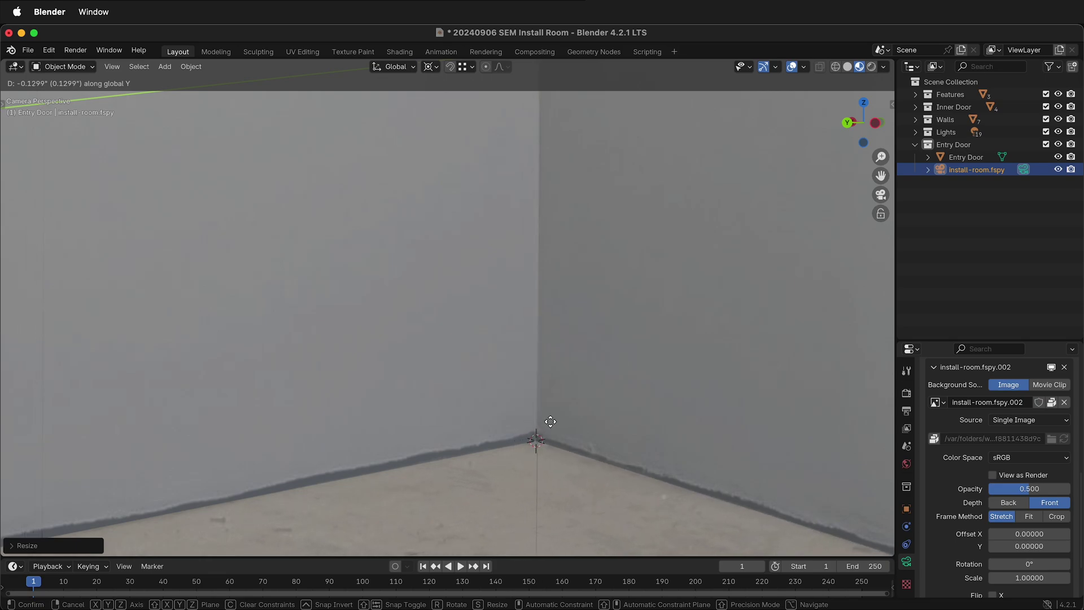
{"action": "left_click", "coordinate": [550, 422]}
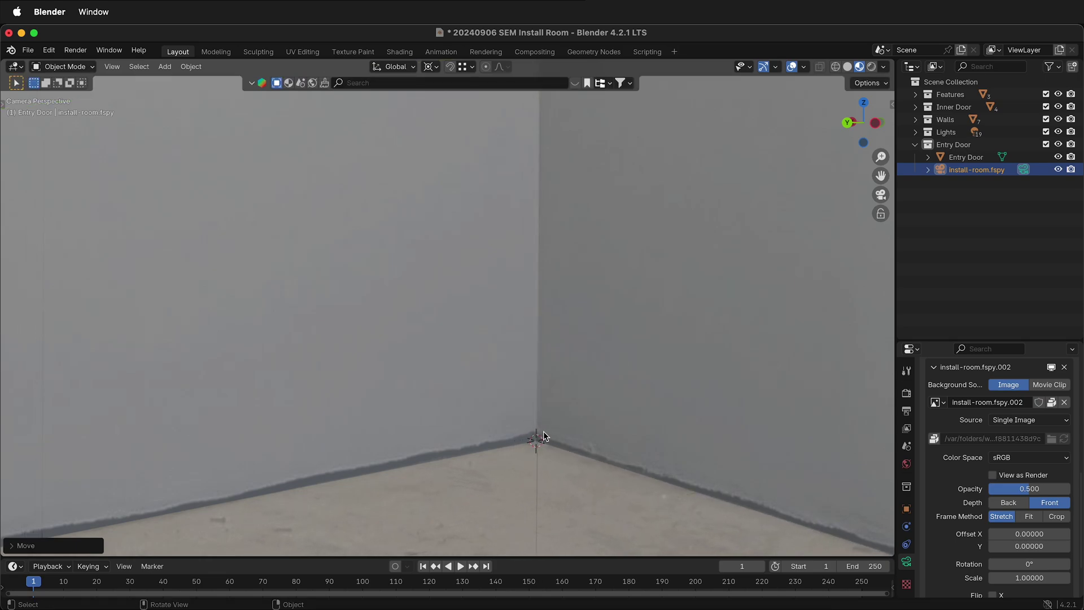
{"action": "key", "text": "g"}
{"action": "key", "text": "z"}
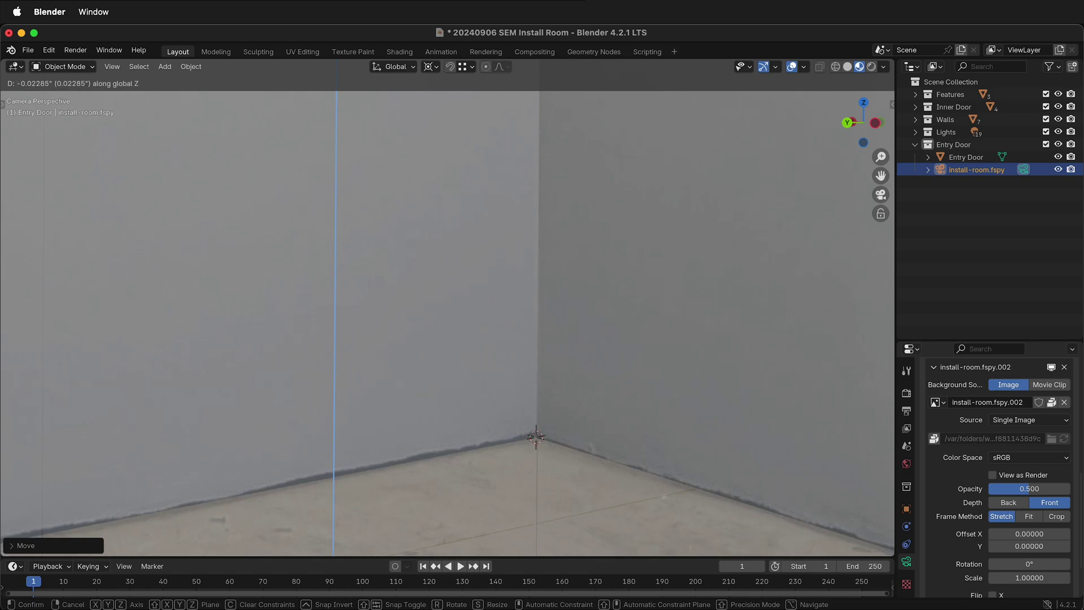
{"action": "left_click", "coordinate": [544, 433]}
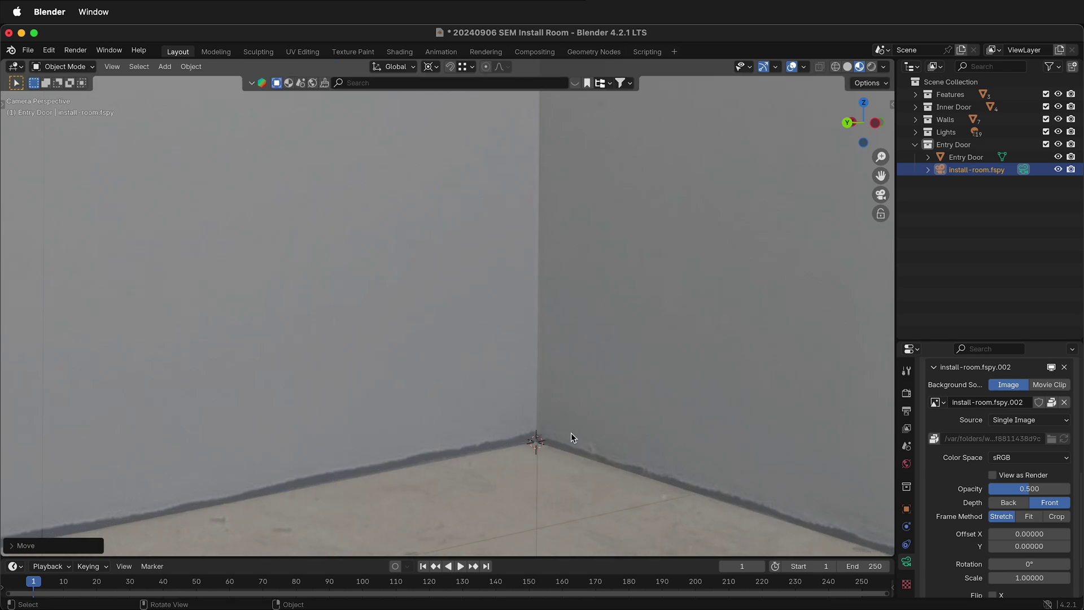
Scale the fSpy camera up to about 1.04, fine-tuning until the doorway matches the model
{"action": "scroll", "coordinate": [572, 433], "scroll_direction": "down", "scroll_amount": 5}
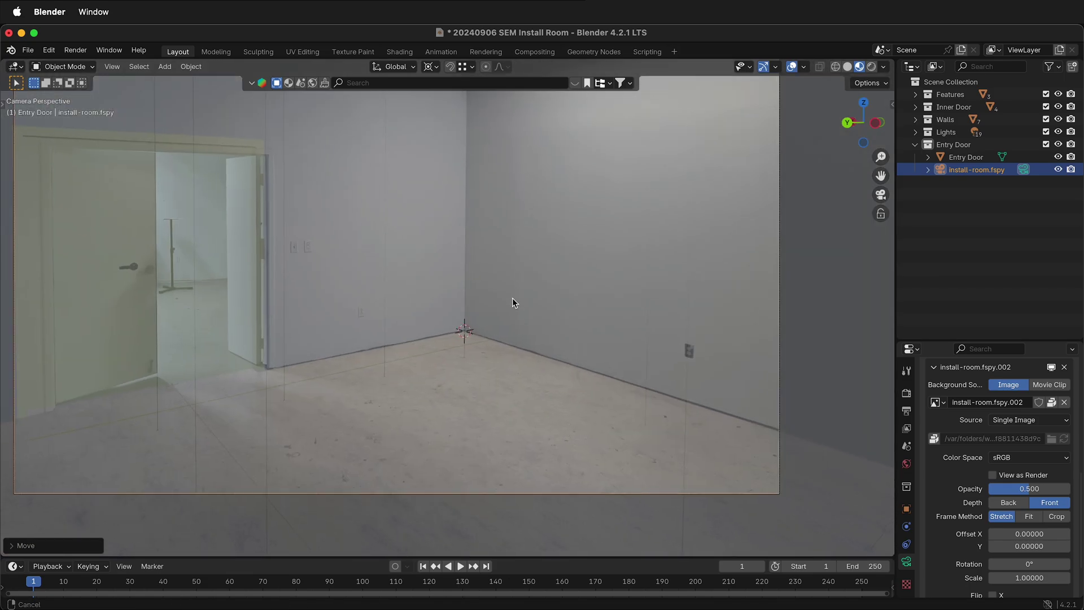
{"action": "middle_click_drag", "start_coordinate": [513, 297], "coordinate": [705, 344], "text": "shift"}
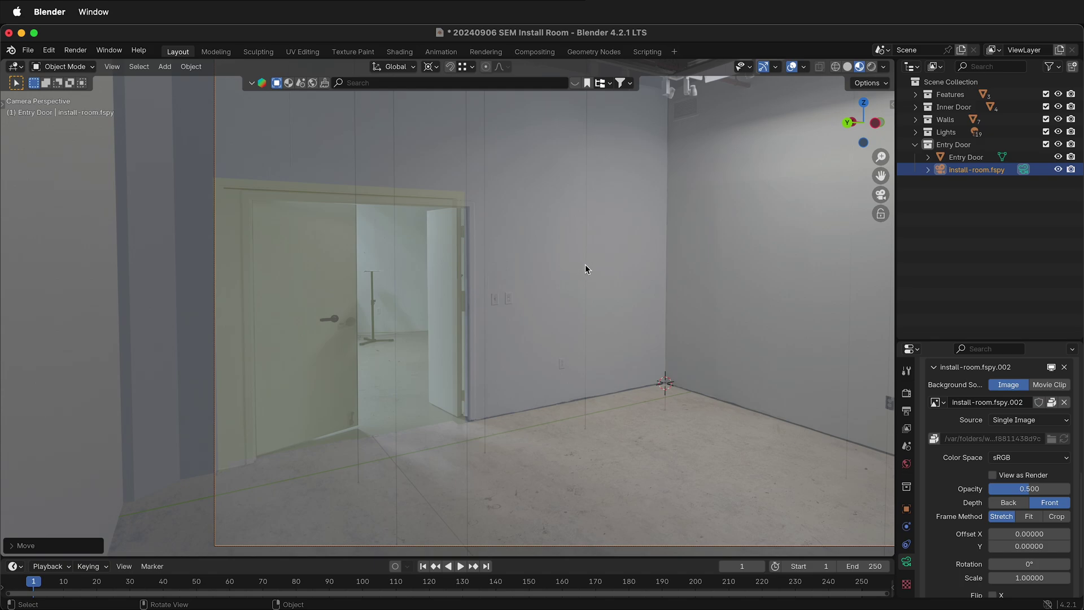
{"action": "key", "text": "s"}
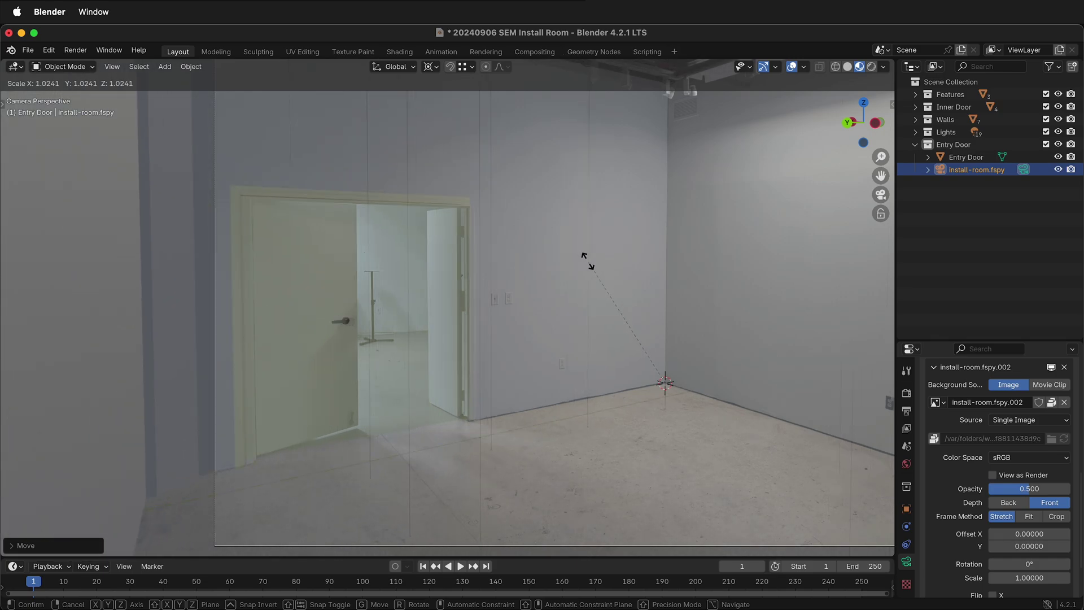
{"action": "left_click", "coordinate": [587, 261]}
{"action": "scroll", "coordinate": [463, 215], "scroll_direction": "up", "scroll_amount": 3}
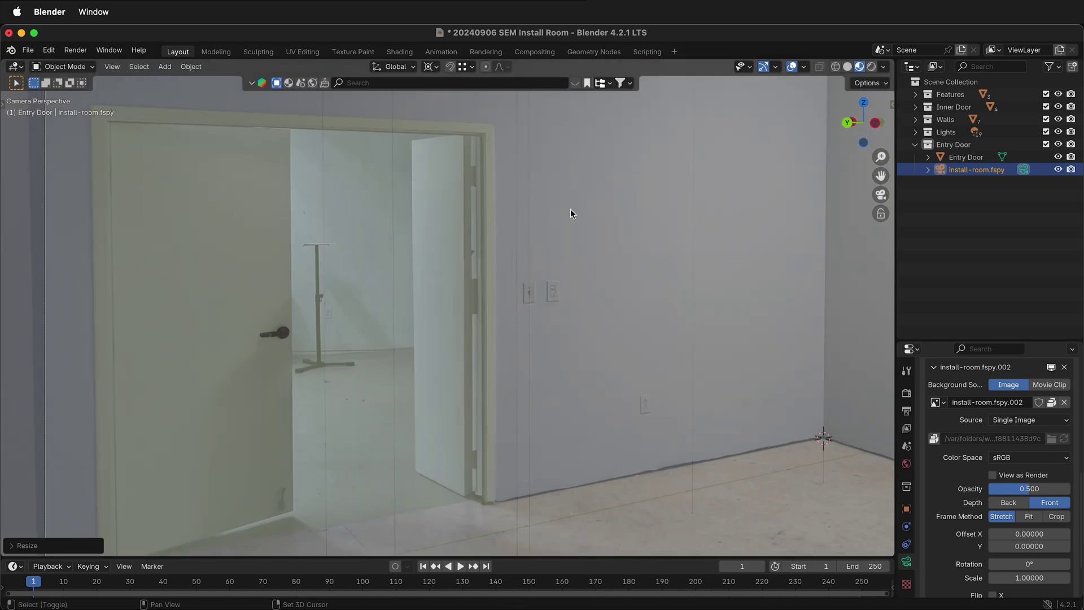
{"action": "middle_click_drag", "start_coordinate": [570, 210], "coordinate": [646, 270], "text": "shift"}
{"action": "key", "text": "s"}
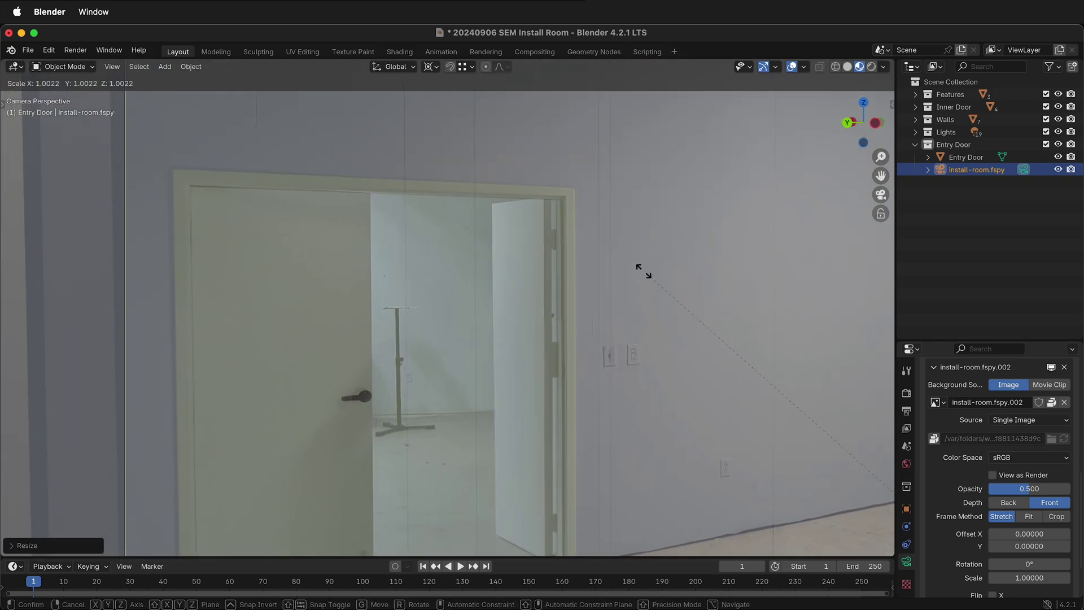
{"action": "left_click", "coordinate": [556, 168]}
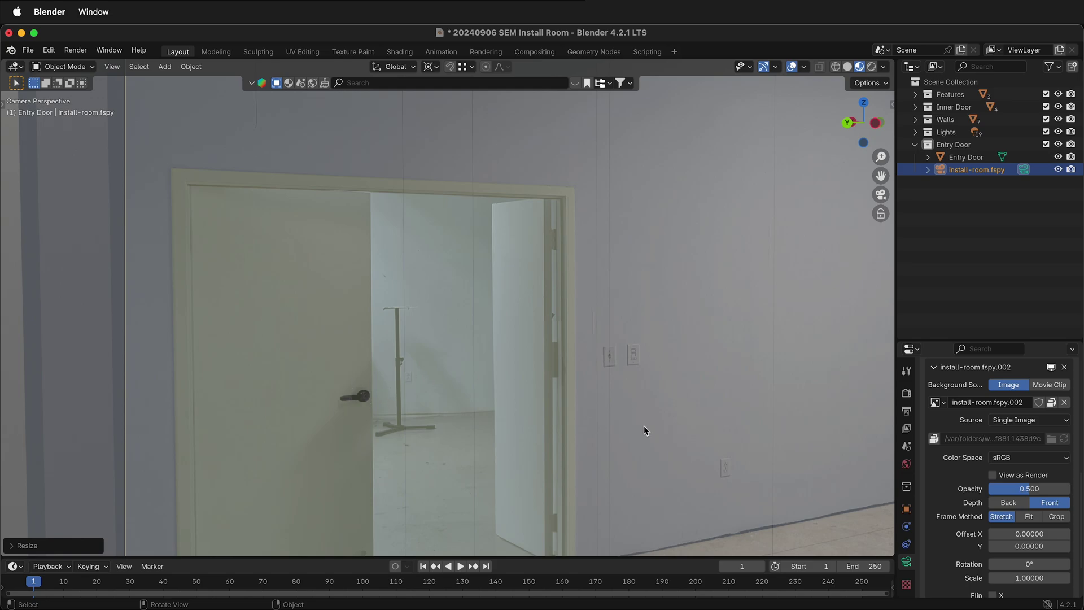
{"action": "scroll", "coordinate": [730, 317], "scroll_direction": "down", "scroll_amount": 3}
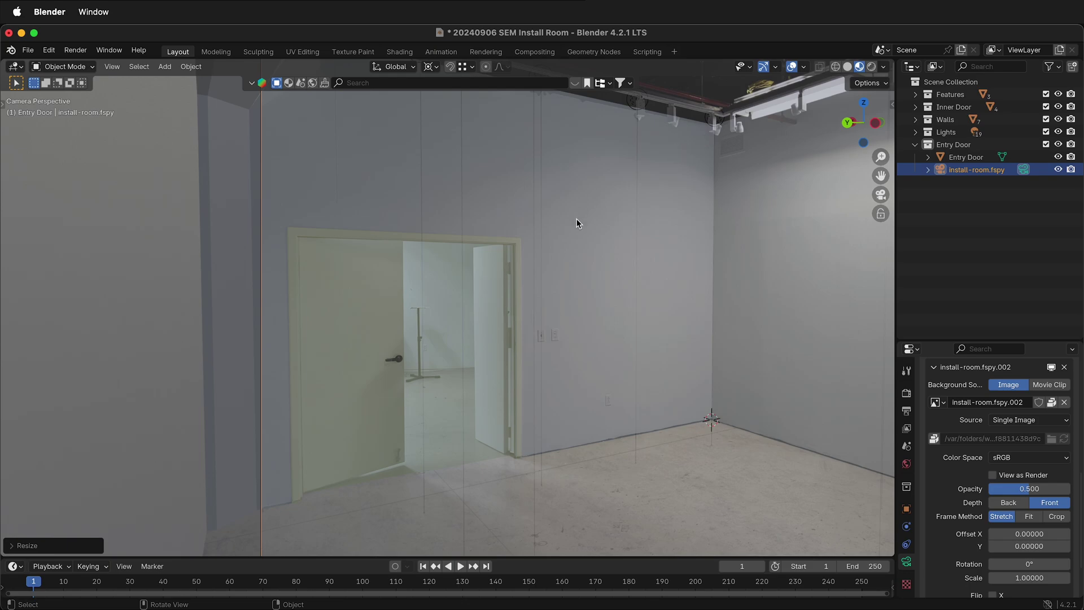
{"action": "middle_click_drag", "start_coordinate": [723, 275], "coordinate": [644, 322]}
{"action": "scroll", "coordinate": [644, 322], "scroll_direction": "down", "scroll_amount": 6}
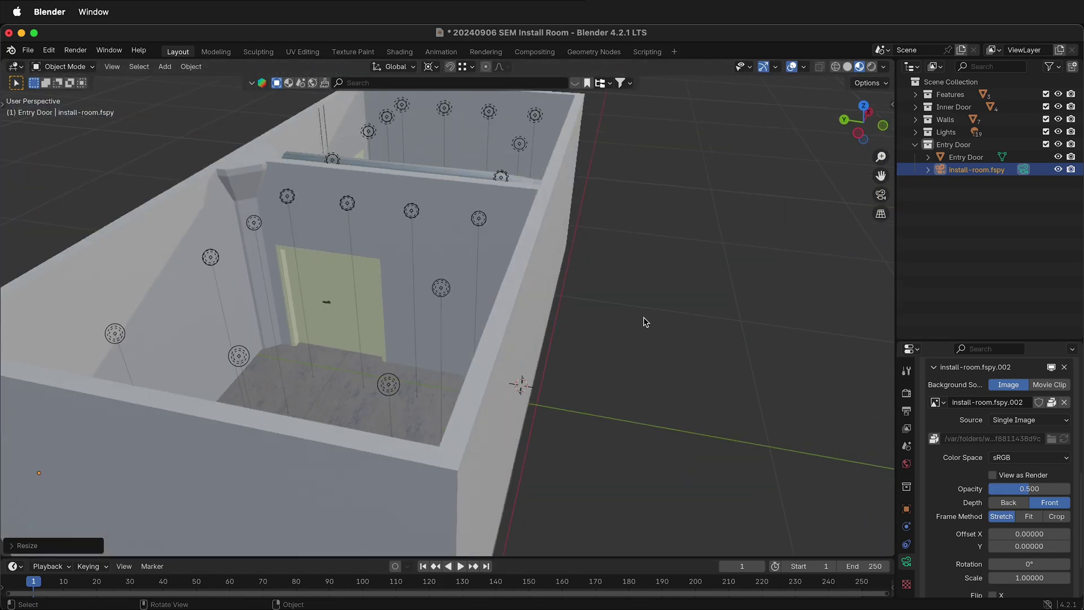
{"action": "middle_click_drag", "start_coordinate": [586, 243], "coordinate": [464, 270]}
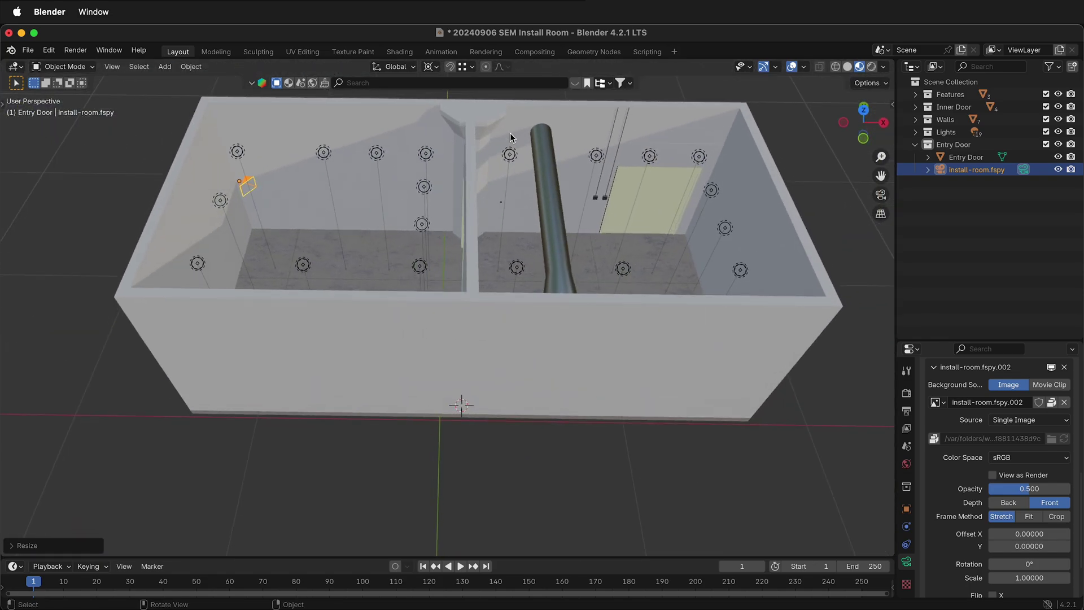
{"action": "middle_click_drag", "start_coordinate": [485, 132], "coordinate": [545, 271], "text": "shift"}
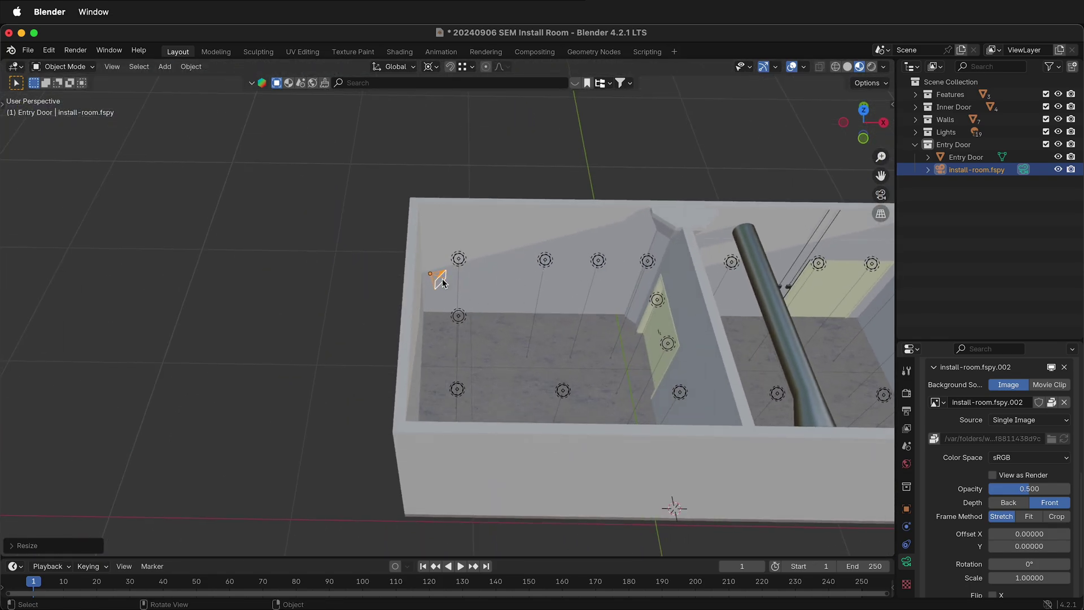
{"action": "scroll", "coordinate": [460, 272], "scroll_direction": "up", "scroll_amount": 4}
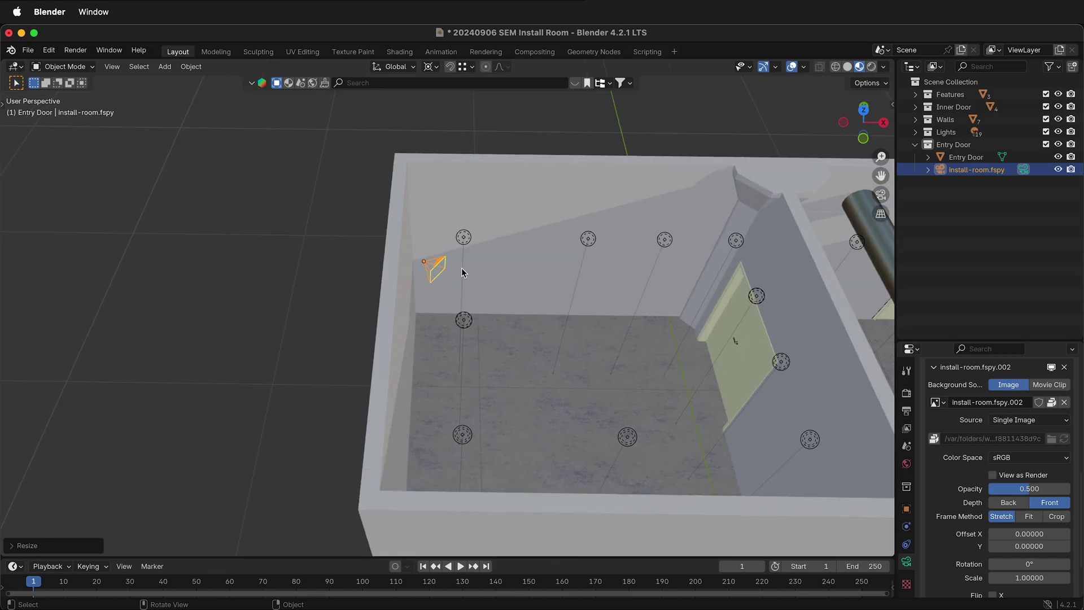
{"action": "scroll", "coordinate": [462, 272], "scroll_direction": "up", "scroll_amount": 1}
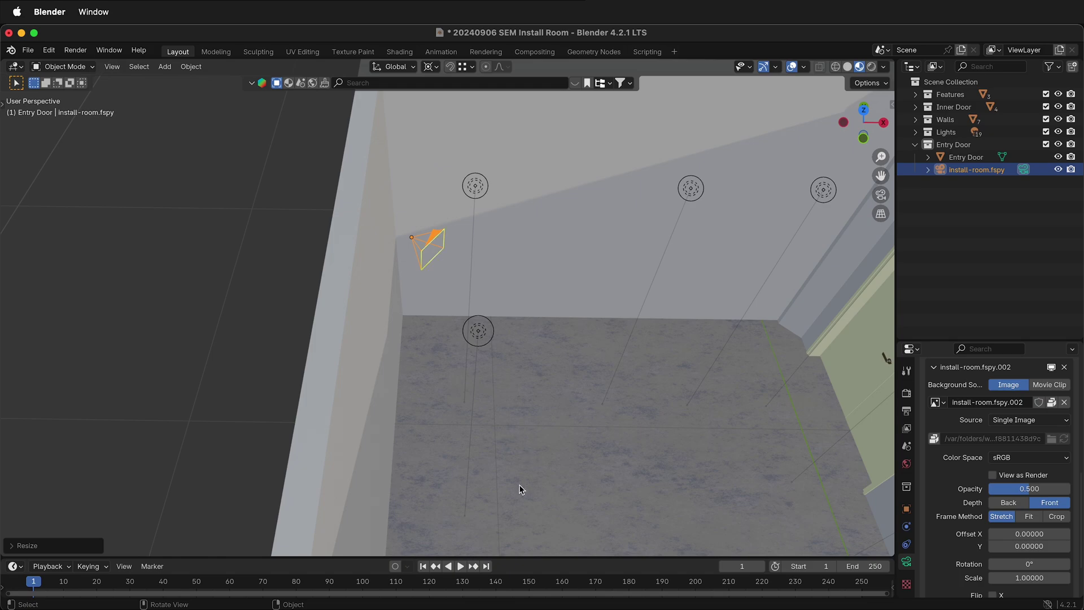
{"action": "scroll", "coordinate": [550, 425], "scroll_direction": "down", "scroll_amount": 2}
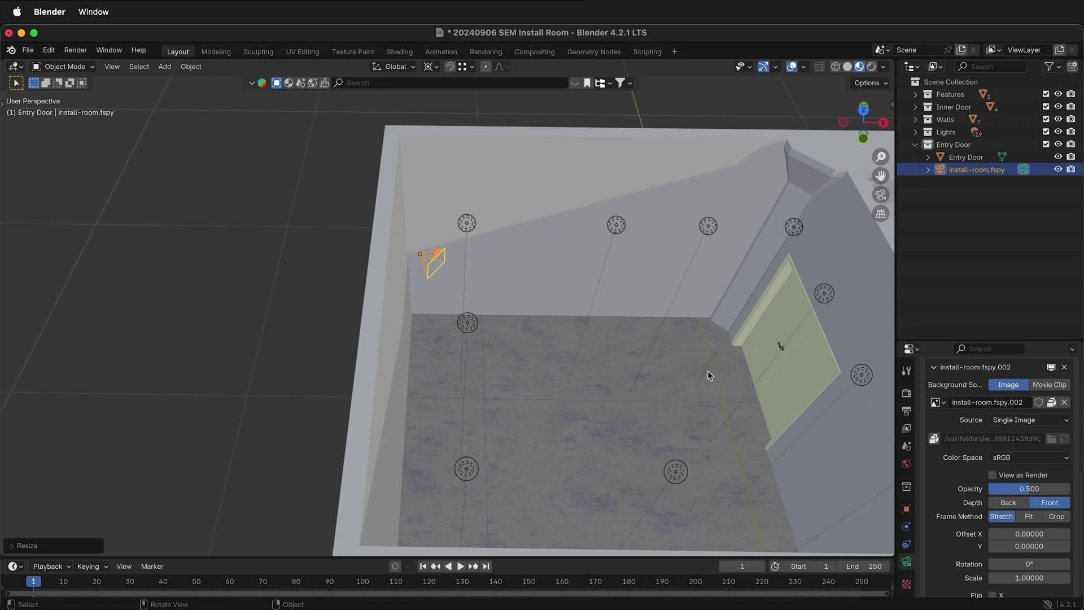
Return to the fSpy camera view and set the Transform Pivot Point to Median Point
{"action": "left_click", "coordinate": [880, 195]}
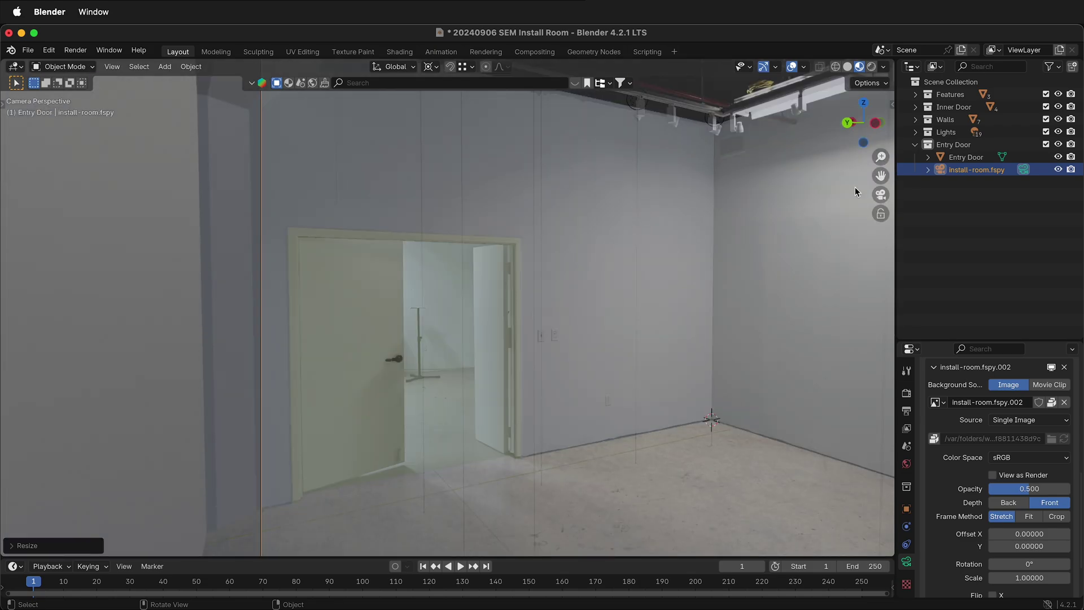
{"action": "scroll", "coordinate": [581, 374], "scroll_direction": "up", "scroll_amount": 2}
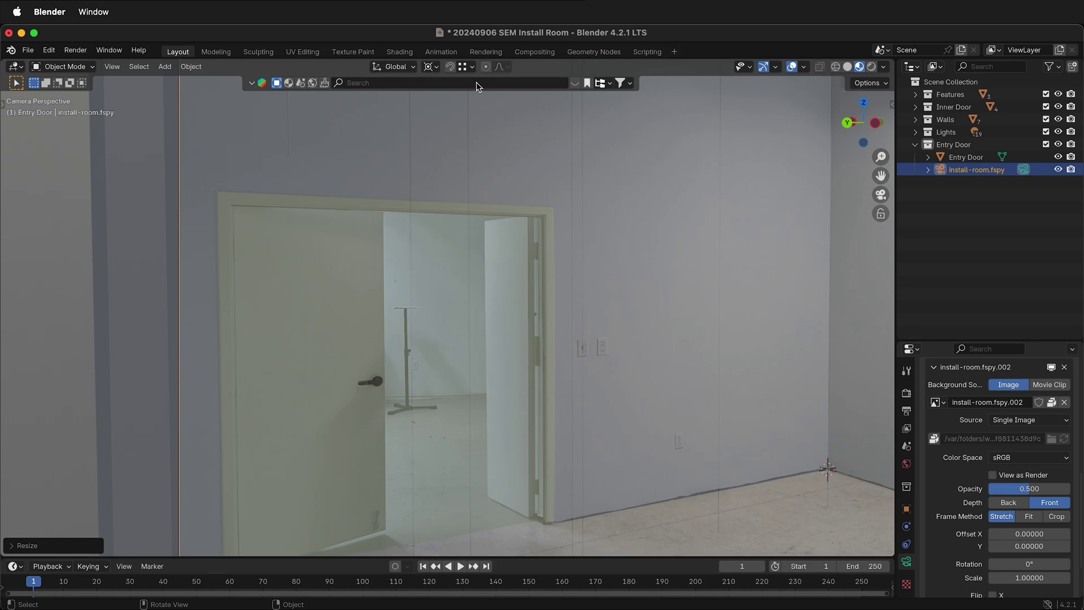
{"action": "left_click", "coordinate": [433, 66]}
{"action": "left_click", "coordinate": [469, 66]}
{"action": "left_click", "coordinate": [430, 66]}
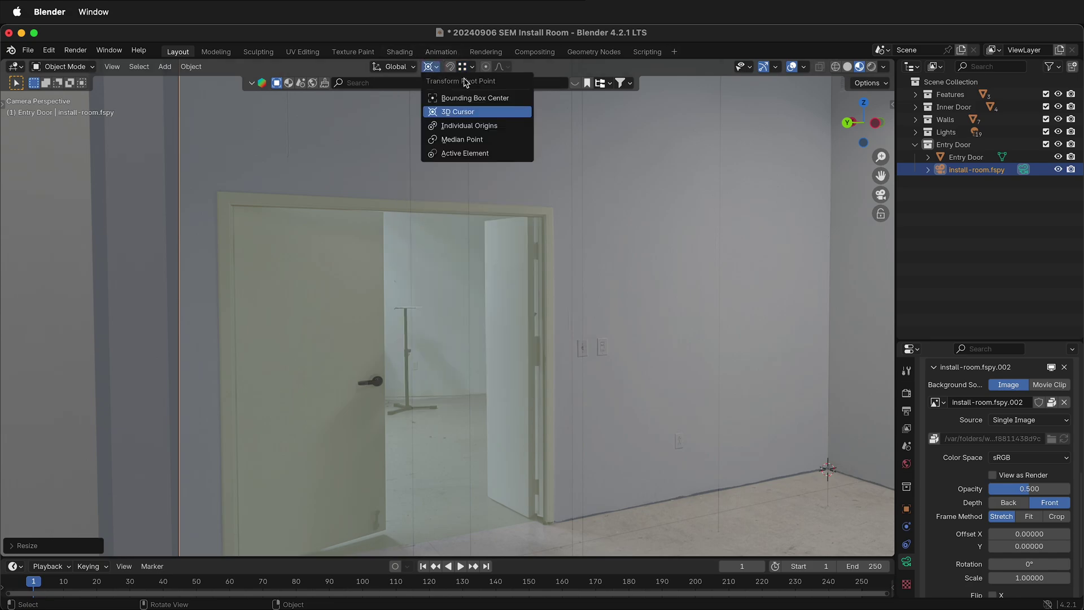
{"action": "left_click", "coordinate": [466, 140]}
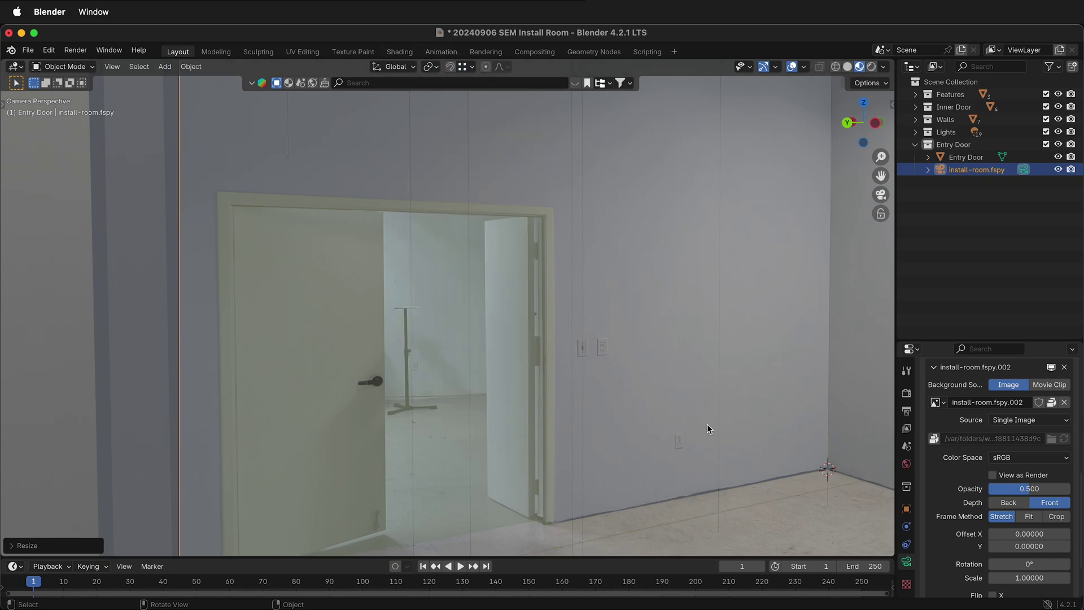
Add a cube mesh and shrink it to a small box
{"action": "key", "text": "shift+a"}
{"action": "mouse_move", "coordinate": [690, 367]}
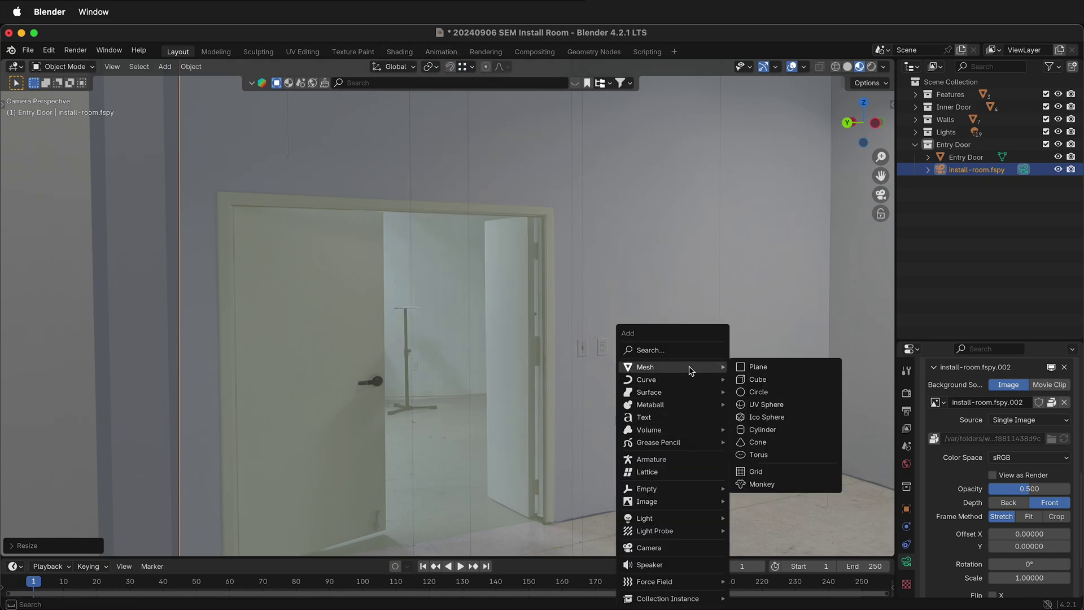
{"action": "left_click", "coordinate": [758, 380]}
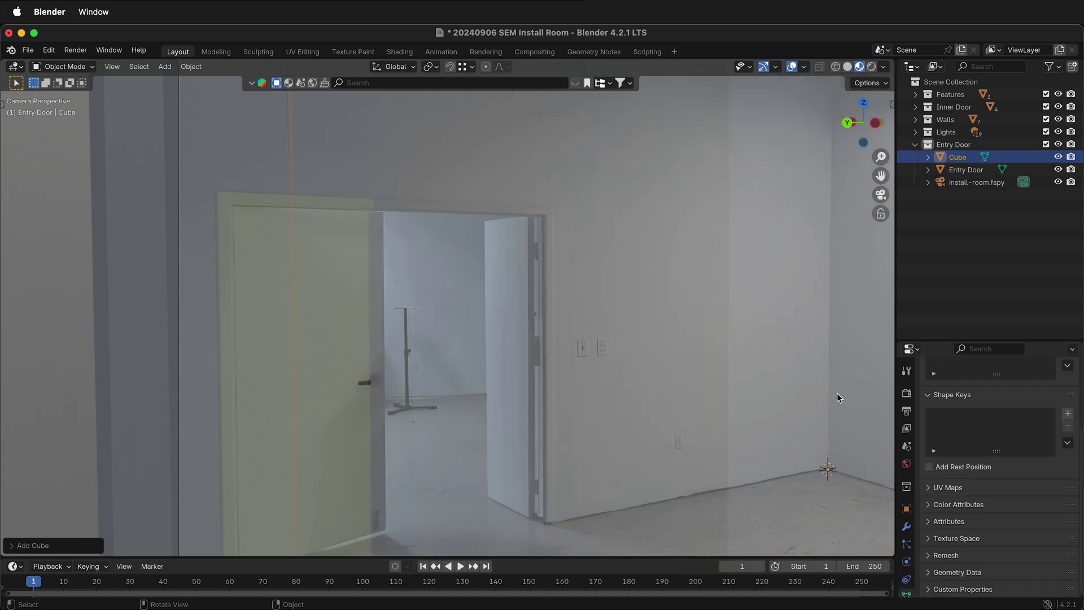
{"action": "scroll", "coordinate": [667, 461], "scroll_direction": "down", "scroll_amount": 3}
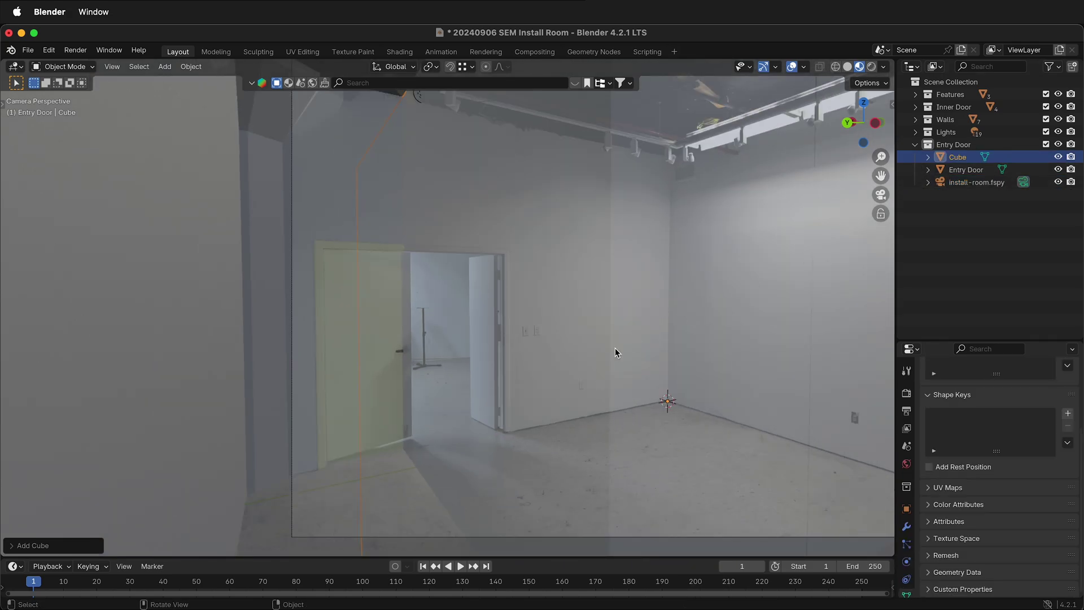
{"action": "key", "text": "s"}
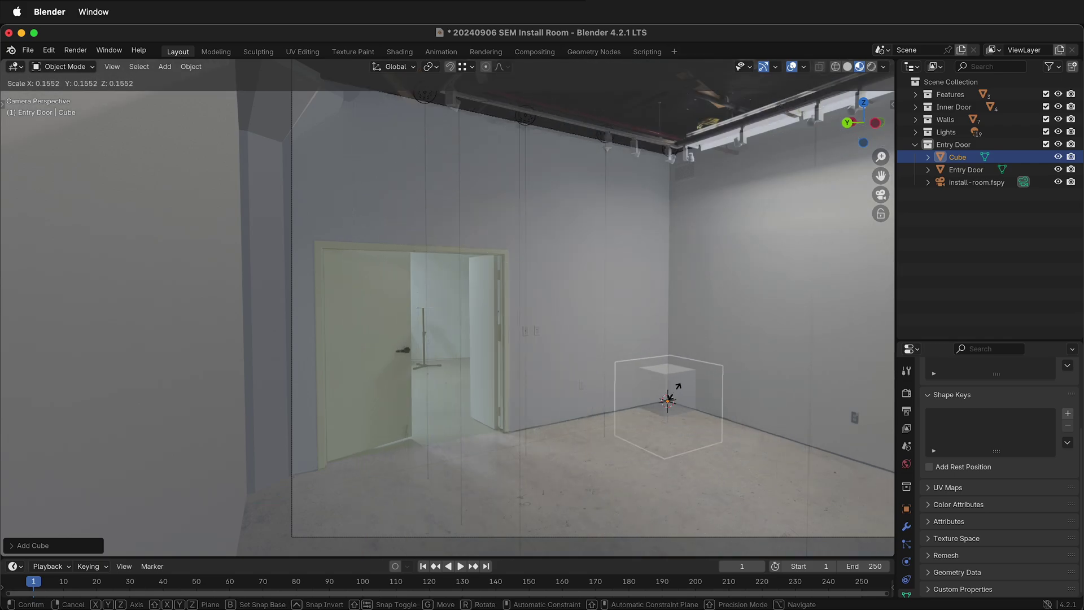
{"action": "left_click", "coordinate": [697, 390]}
{"action": "scroll", "coordinate": [698, 389], "scroll_direction": "up", "scroll_amount": 4}
{"action": "middle_click_drag", "start_coordinate": [699, 388], "coordinate": [446, 300], "text": "shift"}
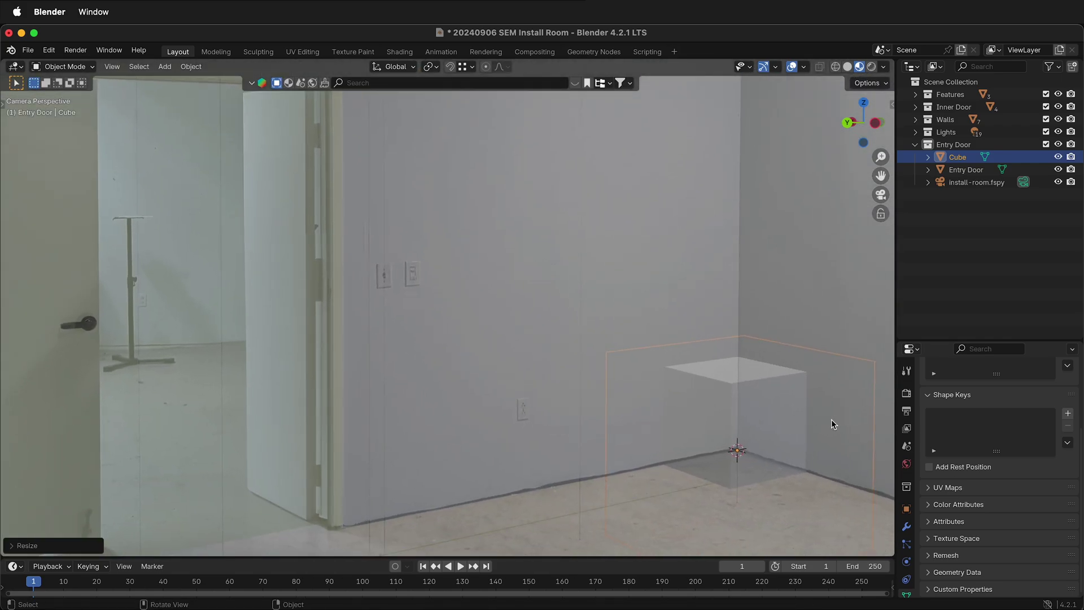
Scale the cube along X, Y and Z into a thin plate
{"action": "key", "text": "s"}
{"action": "key", "text": "x"}
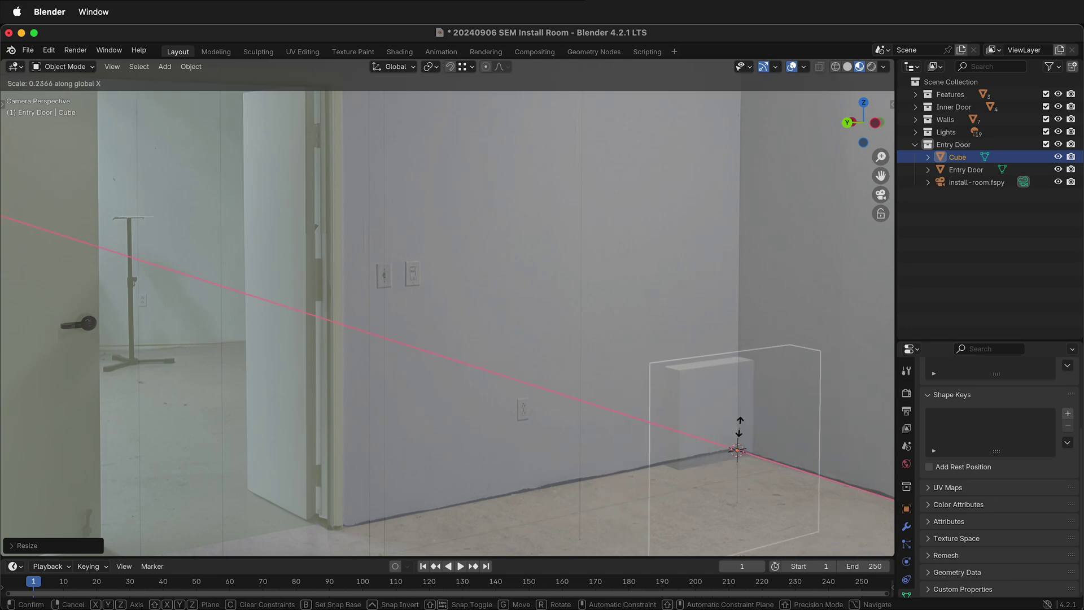
{"action": "left_click", "coordinate": [742, 440]}
{"action": "key", "text": "s"}
{"action": "key", "text": "y"}
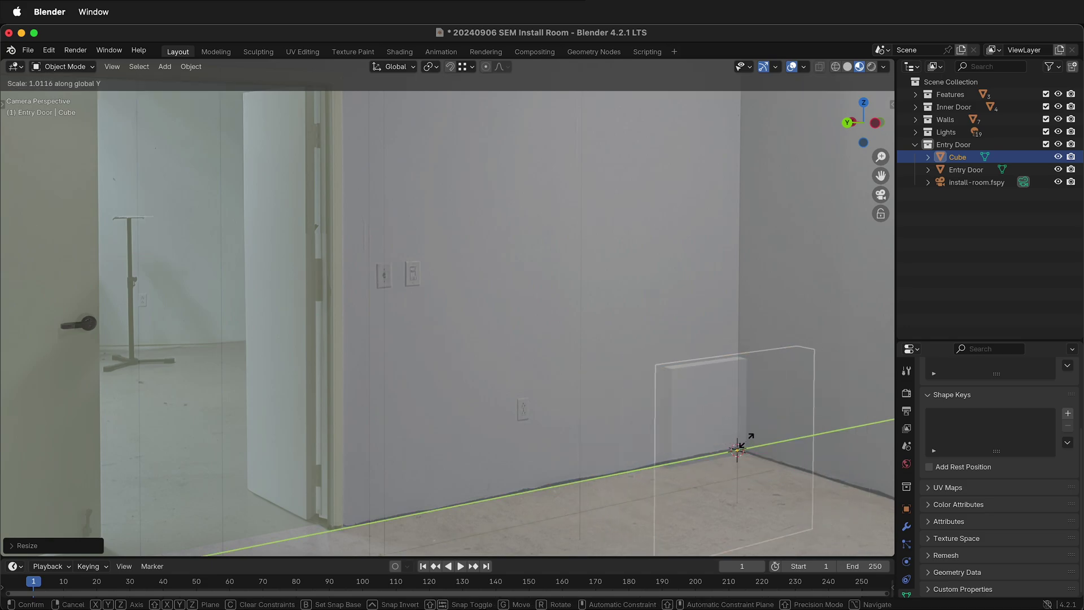
{"action": "left_click", "coordinate": [750, 444]}
{"action": "key", "text": "s"}
{"action": "key", "text": "z"}
{"action": "left_click", "coordinate": [769, 458]}
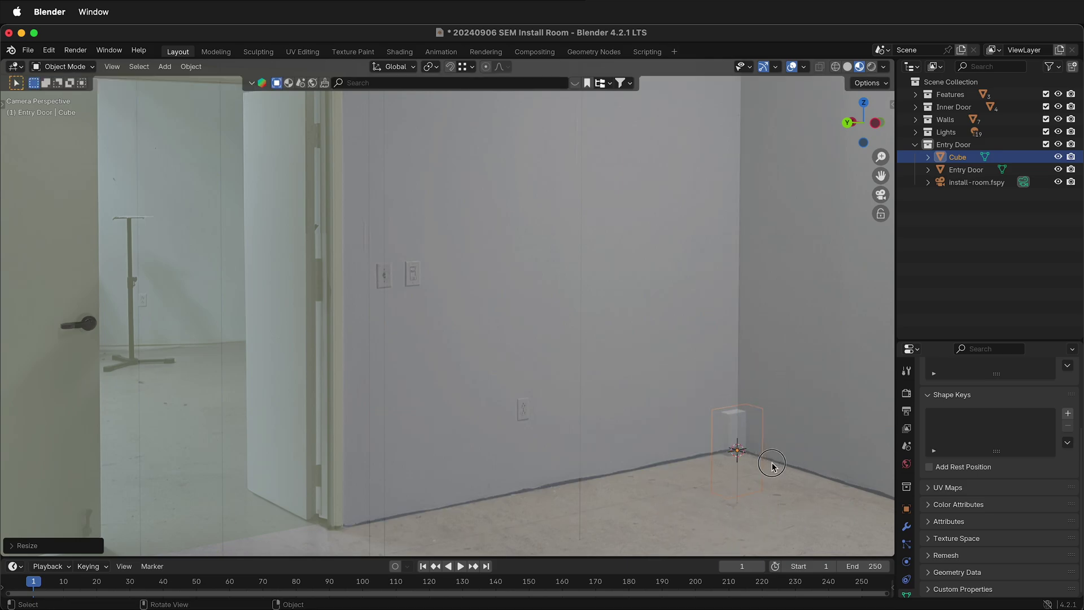
Move the plate along Y and up Z onto the photographed light switch
{"action": "key", "text": "g"}
{"action": "key", "text": "y"}
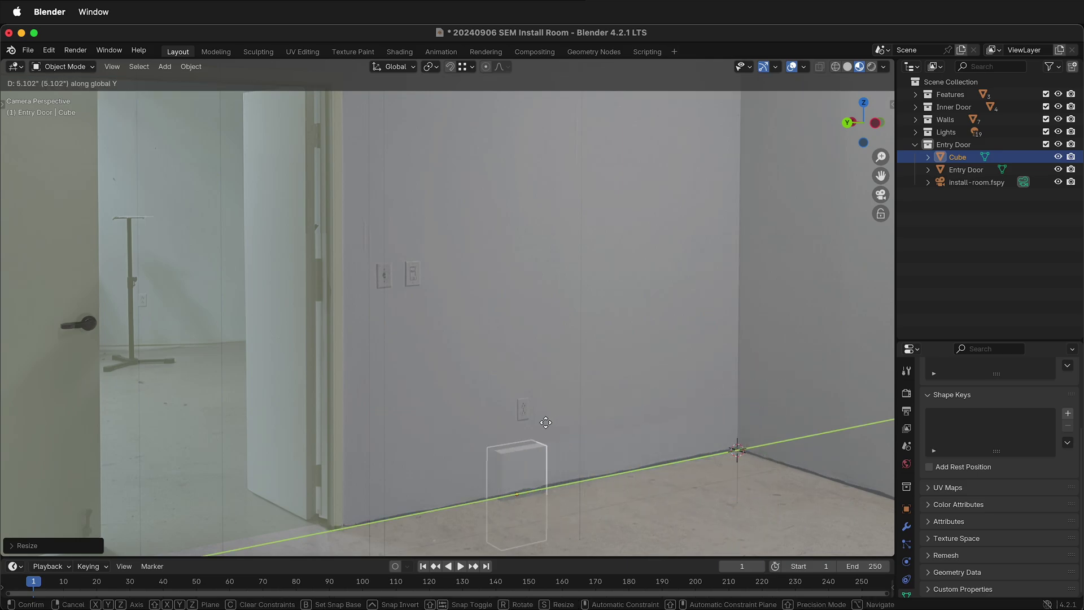
{"action": "left_click", "coordinate": [466, 435]}
{"action": "key", "text": "g"}
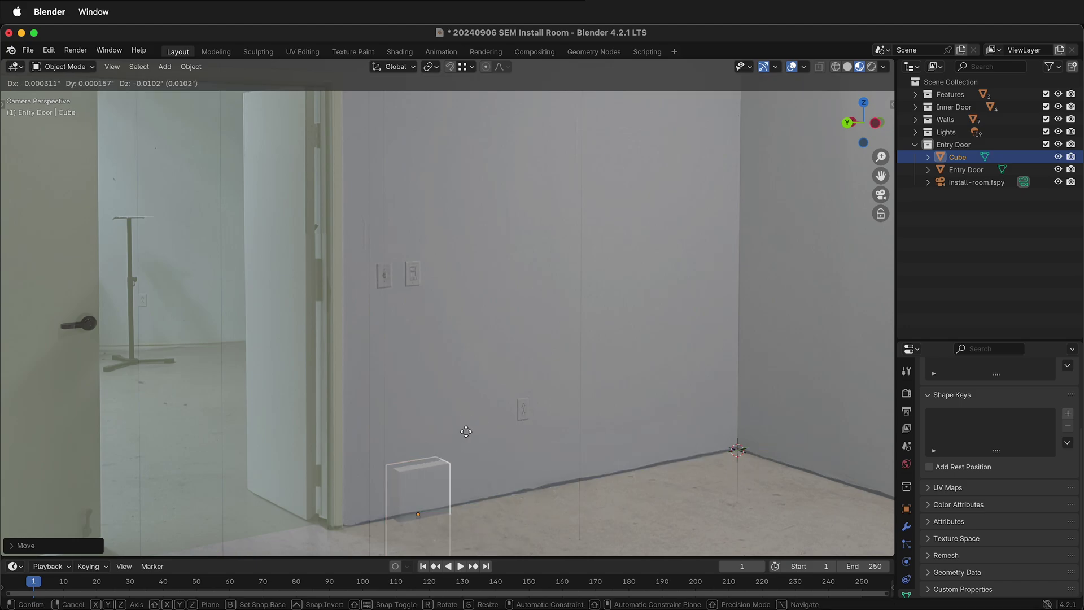
{"action": "key", "text": "z"}
{"action": "left_click", "coordinate": [494, 320]}
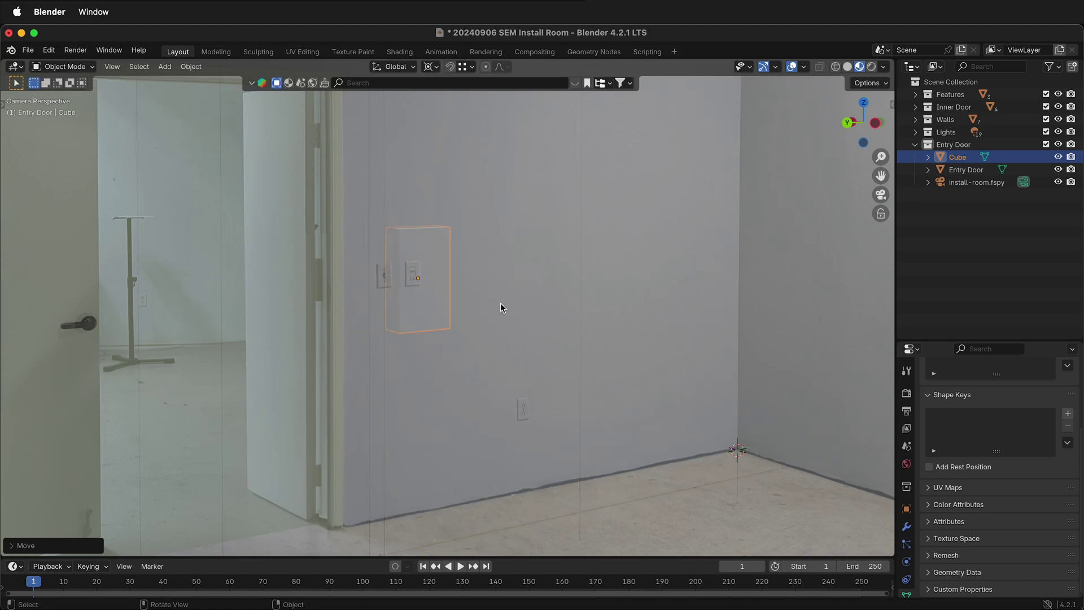
Check the plate from an orbited view, then in camera view shrink it and slide it along Y
{"action": "middle_click_drag", "start_coordinate": [480, 322], "coordinate": [604, 339]}
{"action": "middle_click_drag", "start_coordinate": [597, 197], "coordinate": [618, 235]}
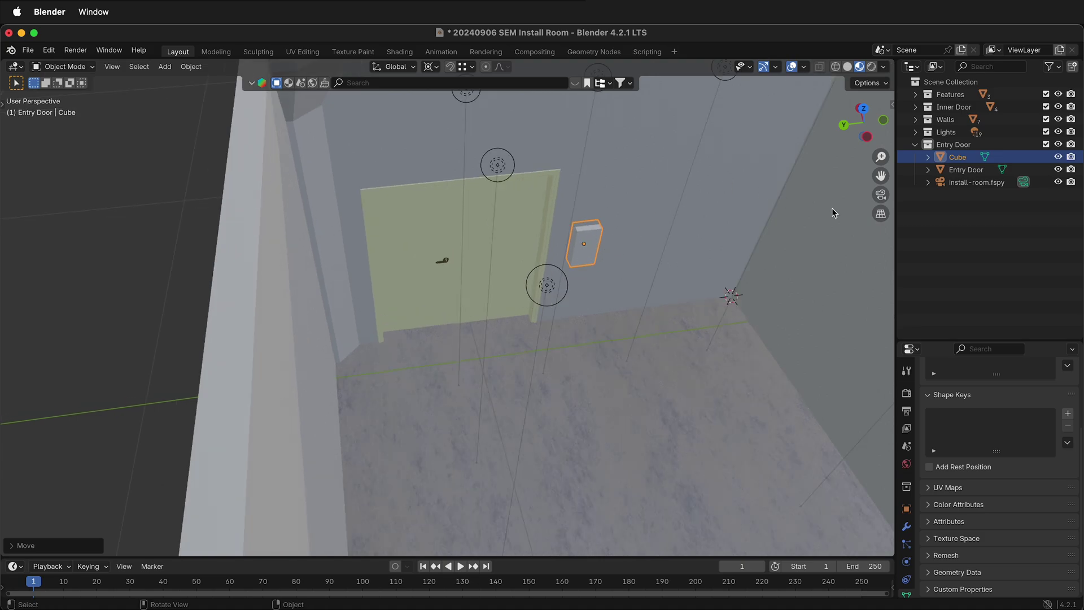
{"action": "left_click", "coordinate": [888, 200]}
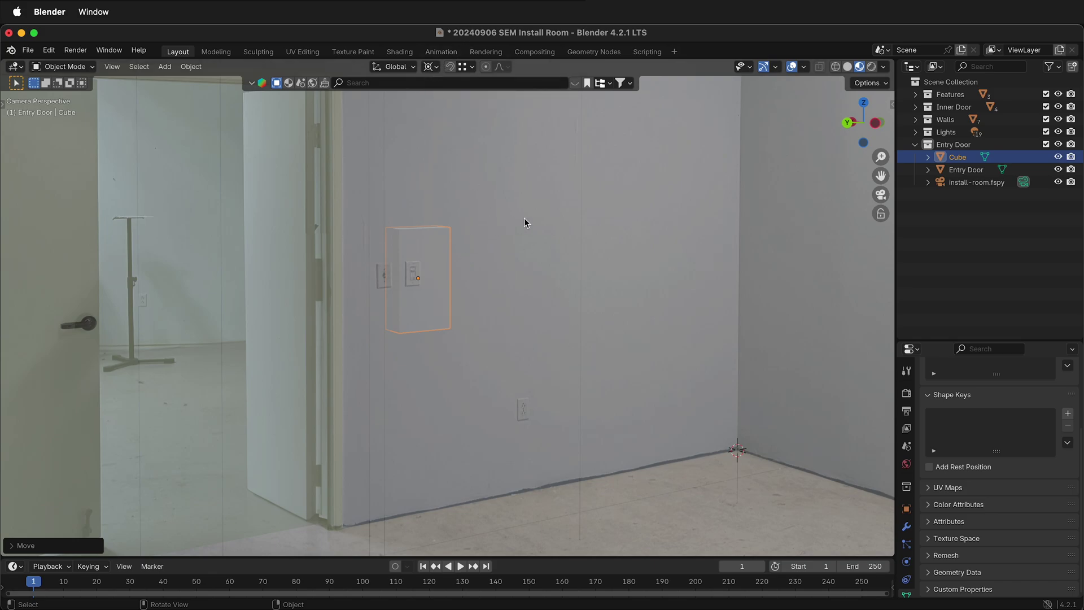
{"action": "key", "text": "s"}
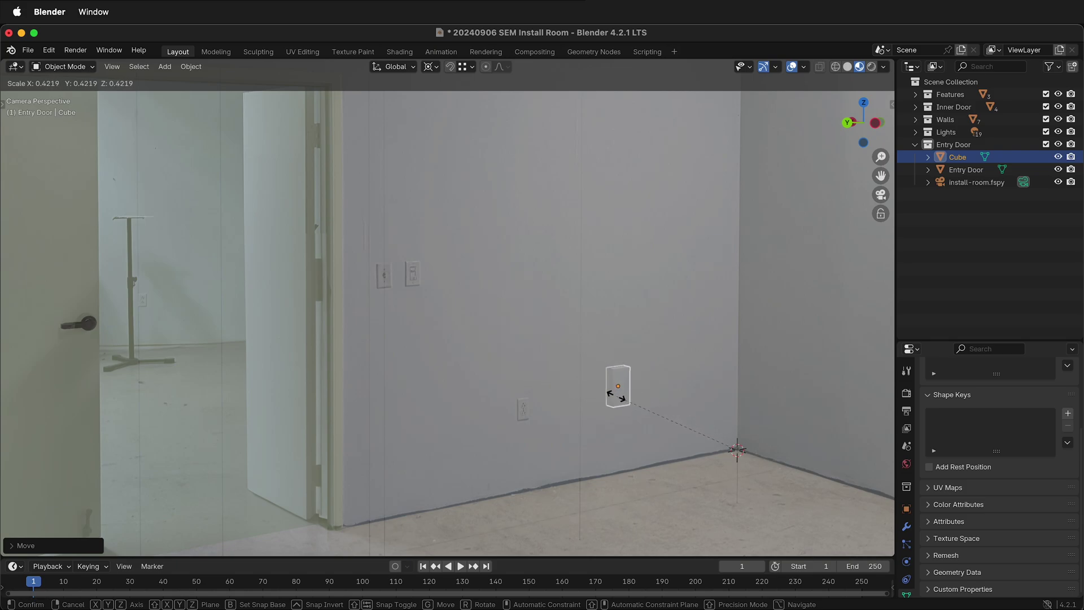
{"action": "left_click", "coordinate": [617, 395]}
{"action": "key", "text": "g"}
{"action": "key", "text": "y"}
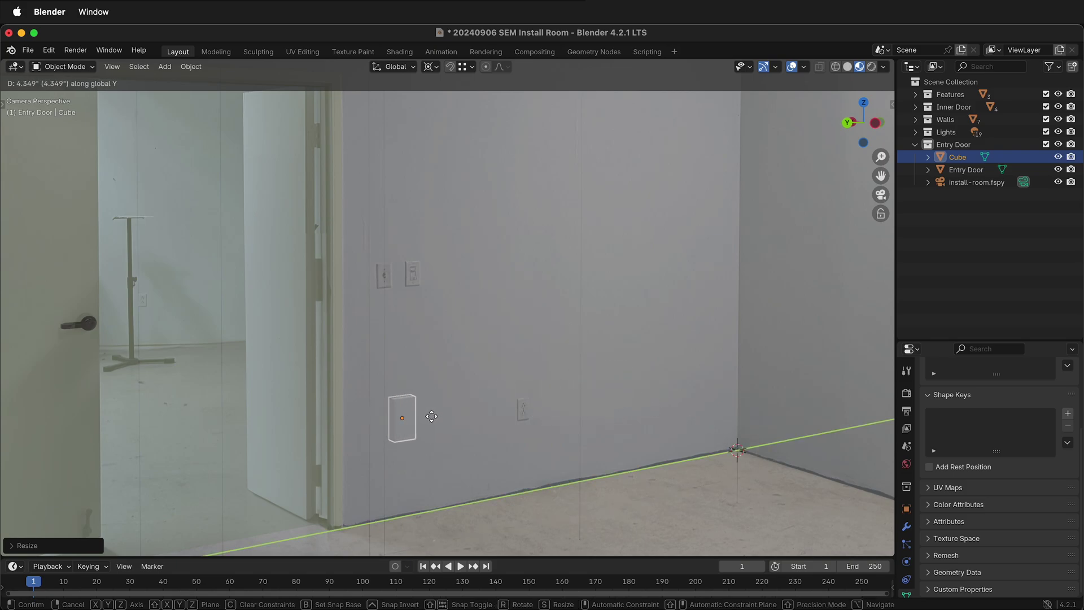
{"action": "left_click", "coordinate": [440, 416]}
Raise the plate along Z onto the switch and recheck it from orbit and camera view
{"action": "key", "text": "g"}
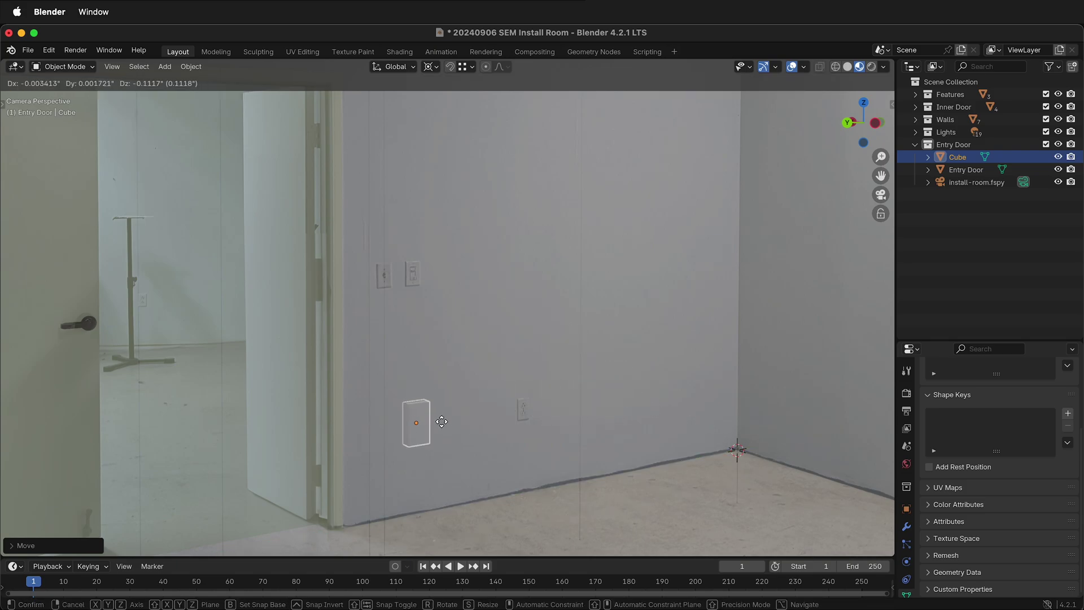
{"action": "key", "text": "z"}
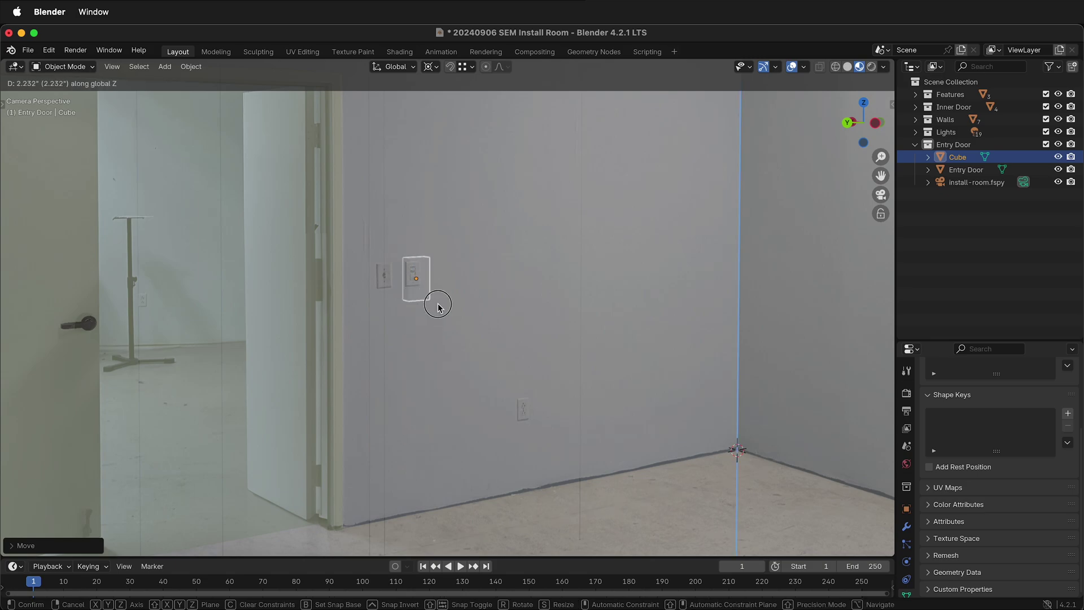
{"action": "left_click", "coordinate": [439, 305]}
{"action": "middle_click_drag", "start_coordinate": [448, 261], "coordinate": [914, 180]}
{"action": "scroll", "coordinate": [447, 279], "scroll_direction": "down", "scroll_amount": 5}
{"action": "key", "text": "KP_0"}
{"action": "scroll", "coordinate": [484, 262], "scroll_direction": "up", "scroll_amount": 3}
Change the Pivot Point, shrink the plate again and shift it along Y over the switch
{"action": "left_click", "coordinate": [431, 66]}
{"action": "left_click", "coordinate": [452, 109]}
{"action": "key", "text": "s"}
{"action": "left_click", "coordinate": [523, 261]}
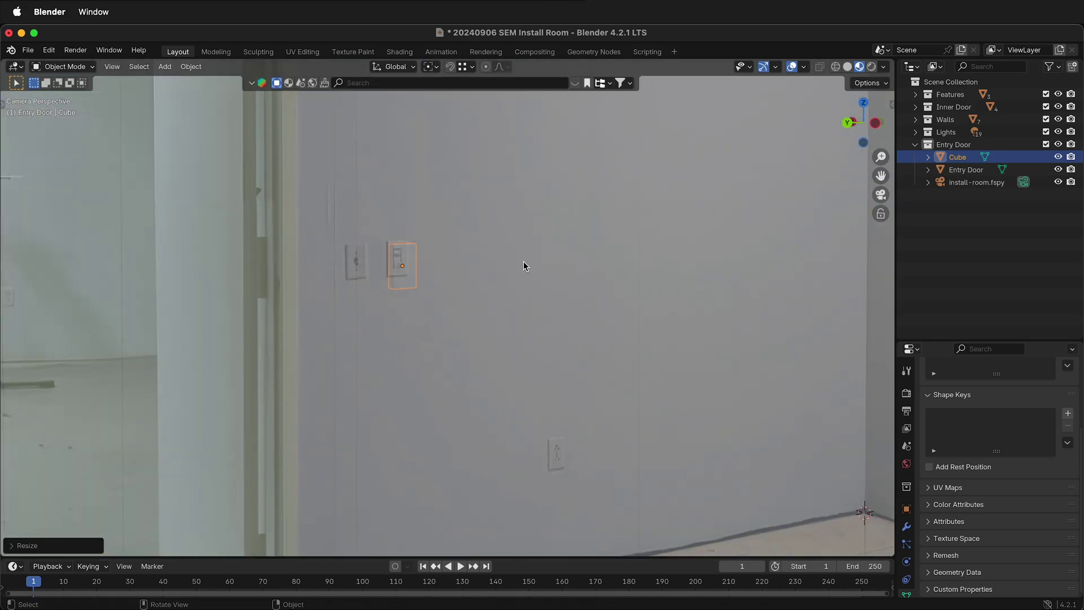
{"action": "key", "text": "g"}
{"action": "key", "text": "y"}
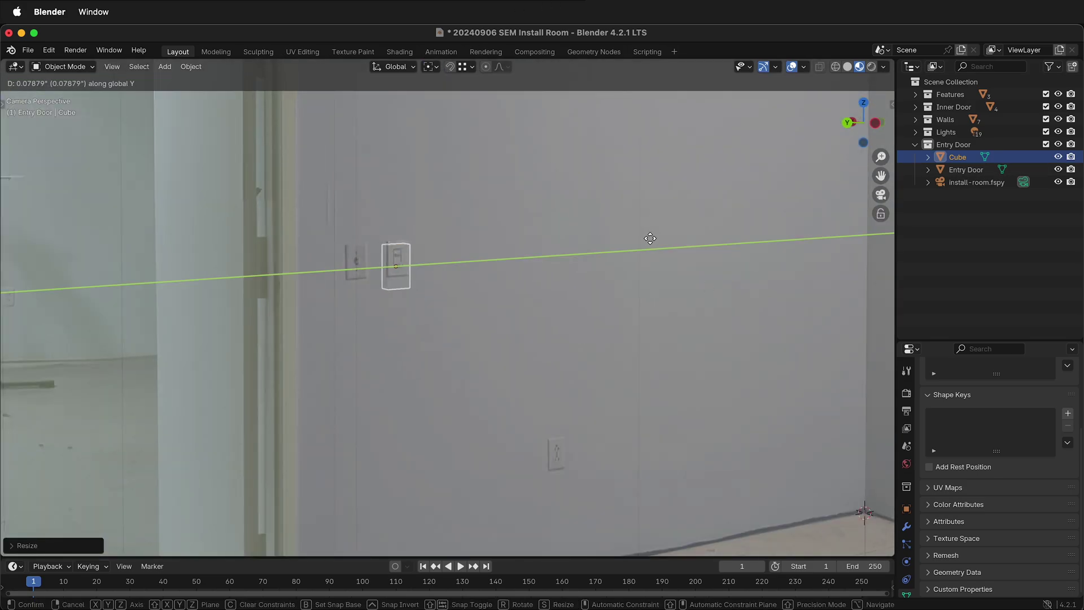
{"action": "left_click", "coordinate": [650, 239]}
Shrink the plate to its final size and orbit to look down over the room
{"action": "key", "text": "g"}
{"action": "key", "text": "z"}
{"action": "key", "text": "Escape"}
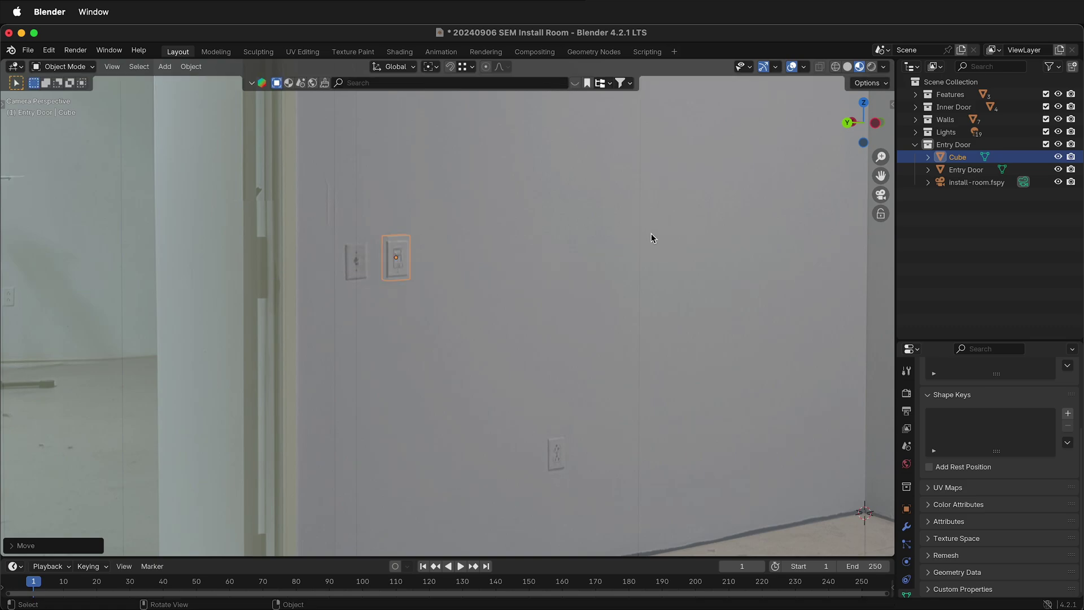
{"action": "key", "text": "s"}
{"action": "left_click", "coordinate": [586, 257]}
{"action": "middle_click_drag", "start_coordinate": [336, 138], "coordinate": [322, 184]}
{"action": "middle_click_drag", "start_coordinate": [205, 180], "coordinate": [413, 334]}
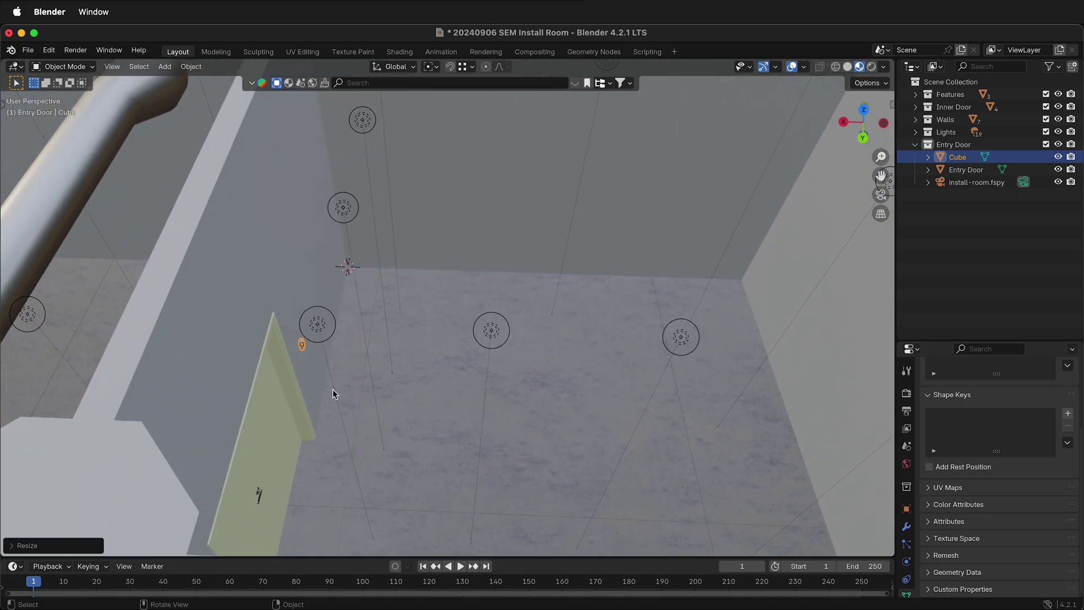
{"action": "scroll", "coordinate": [284, 335], "scroll_direction": "up", "scroll_amount": 3}
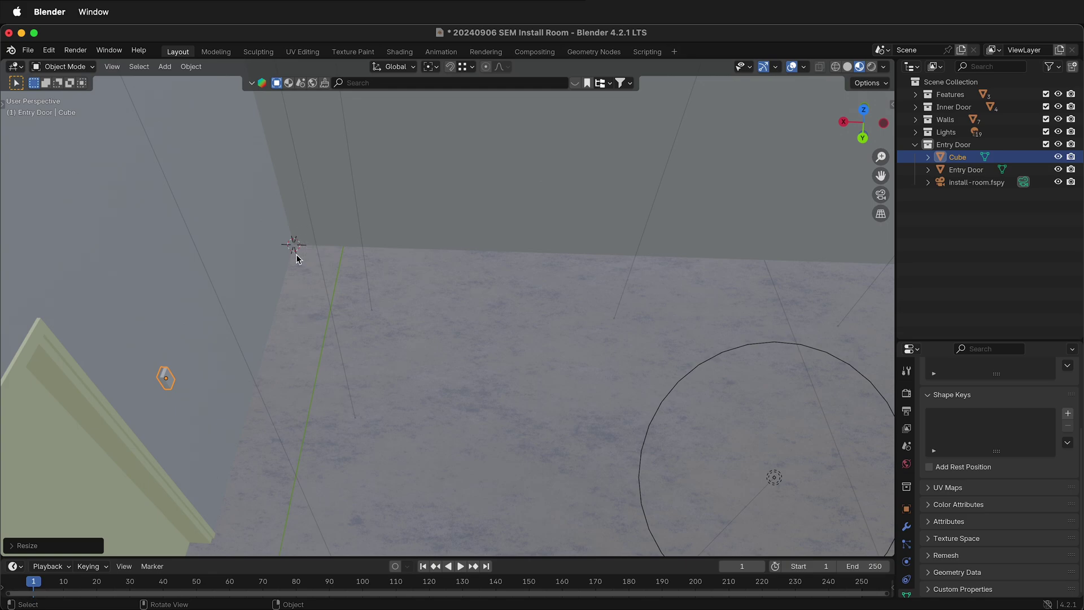
{"action": "middle_click_drag", "start_coordinate": [298, 255], "coordinate": [165, 293]}
{"action": "middle_click_drag", "start_coordinate": [500, 303], "coordinate": [535, 219]}
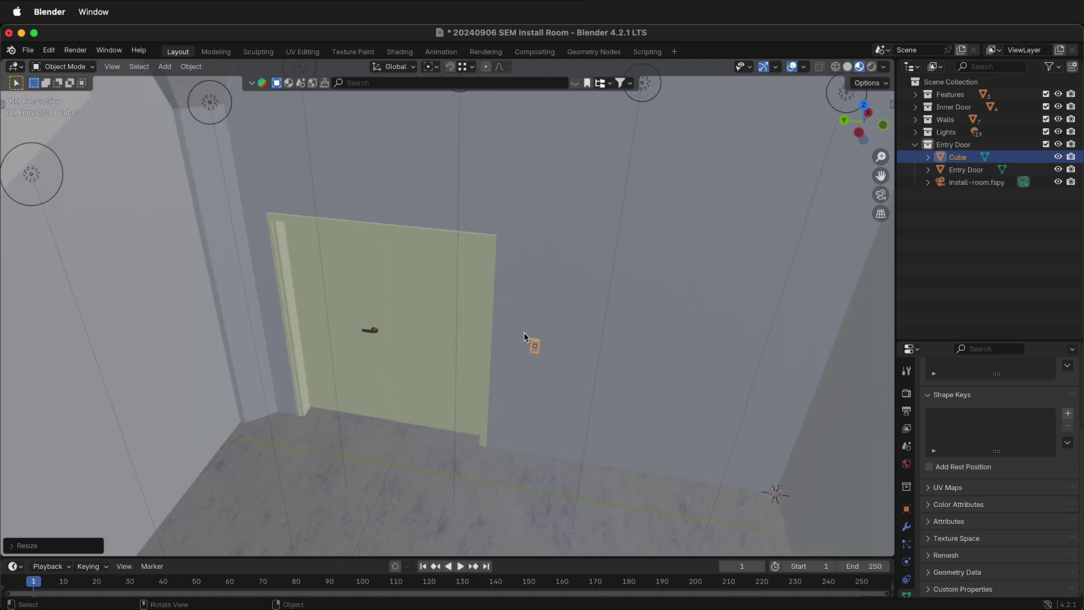
{"action": "mouse_move", "coordinate": [675, 222]}
{"action": "middle_mouse_down"}
{"action": "mouse_move", "coordinate": [624, 232]}
{"action": "mouse_move", "coordinate": [598, 265]}
{"action": "mouse_move", "coordinate": [644, 247]}
{"action": "mouse_move", "coordinate": [560, 274]}
{"action": "mouse_move", "coordinate": [603, 259]}
{"action": "mouse_move", "coordinate": [694, 266]}
{"action": "mouse_move", "coordinate": [801, 226]}
{"action": "mouse_move", "coordinate": [843, 264]}
{"action": "mouse_move", "coordinate": [688, 217]}
{"action": "middle_mouse_up"}
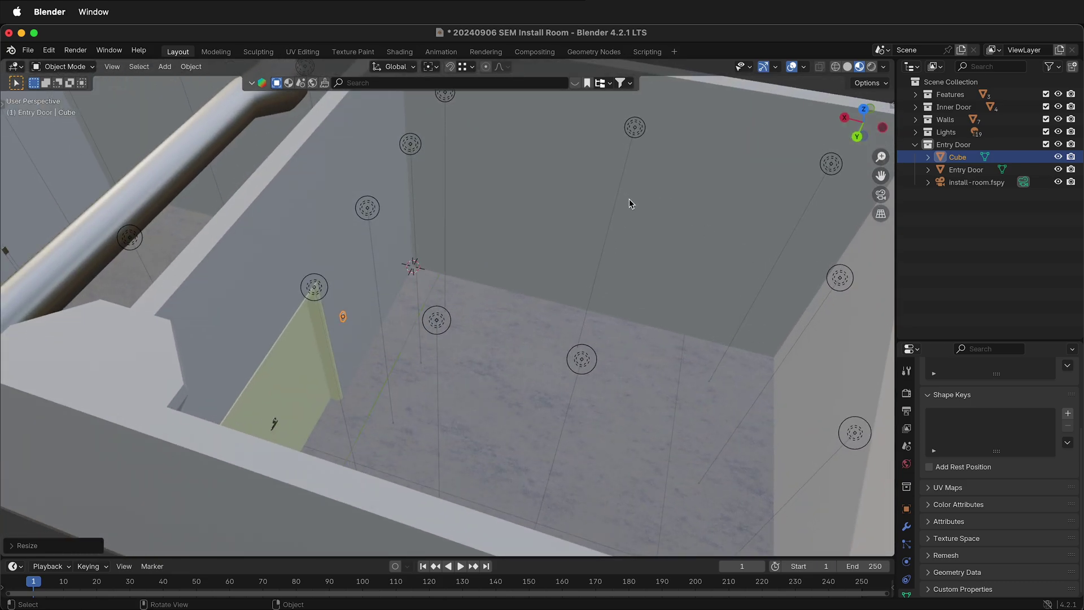